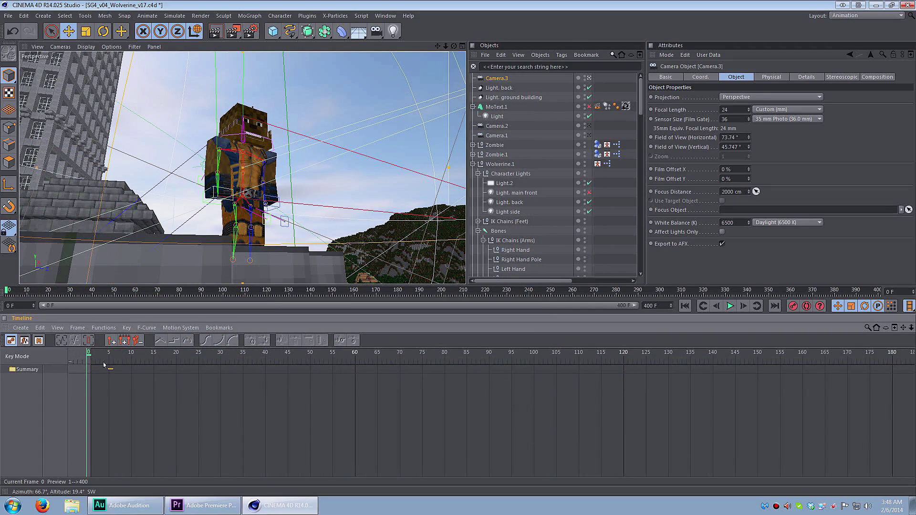
- Turn on automatic keyframing and orbit Camera.3 around to a raised view behind the Wolverine character
{"action": "left_click", "coordinate": [806, 306]}
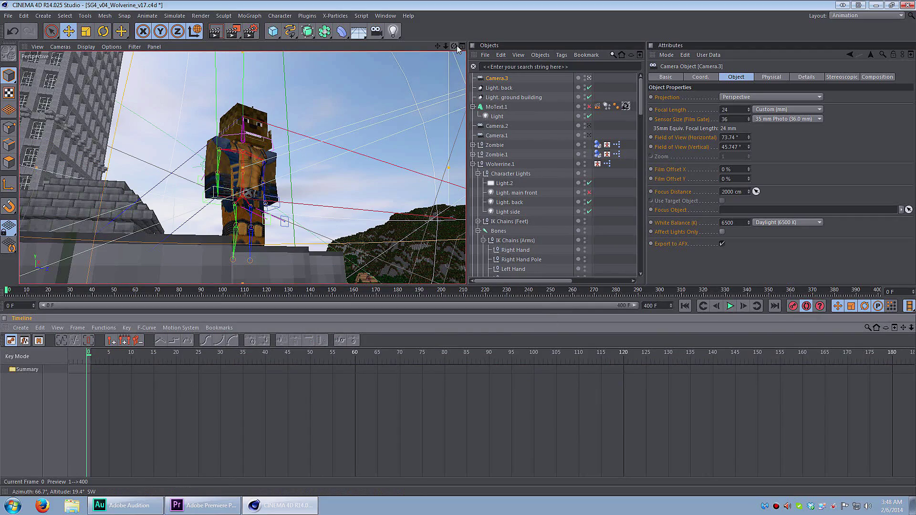
{"action": "left_click_drag", "start_coordinate": [454, 46], "coordinate": [543, 81]}
{"action": "left_click_drag", "start_coordinate": [270, 215], "coordinate": [296, 182]}
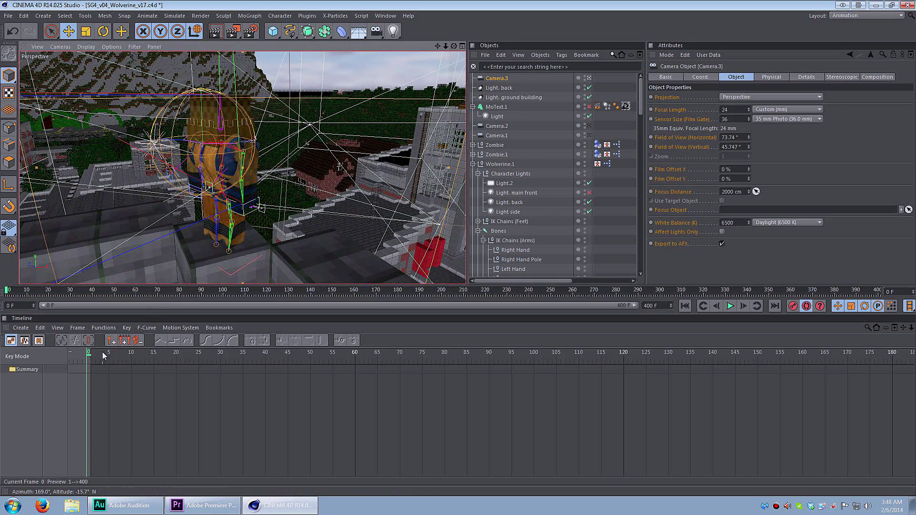
- Record a keyframe for Camera.3 at frame 0 and fine-tune its starting view from behind Wolverine
{"action": "right_click", "coordinate": [502, 82]}
{"action": "left_click", "coordinate": [513, 390]}
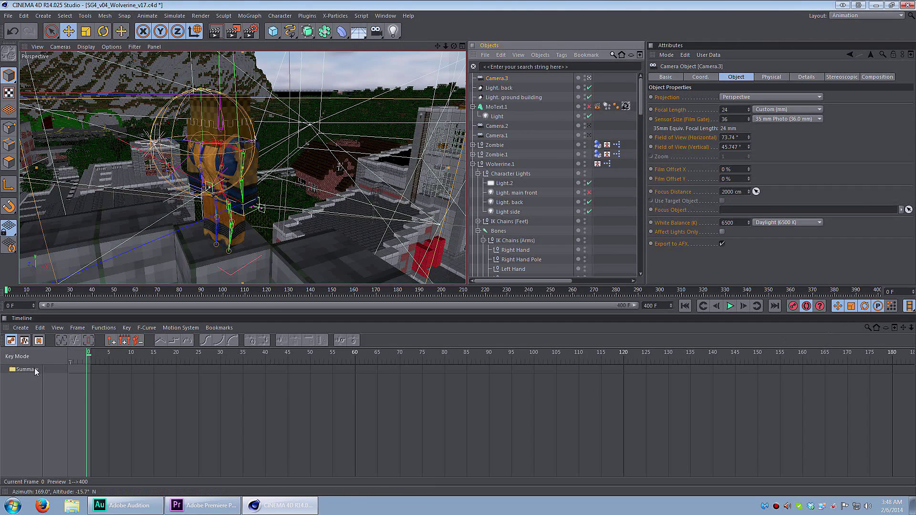
{"action": "left_click", "coordinate": [21, 384]}
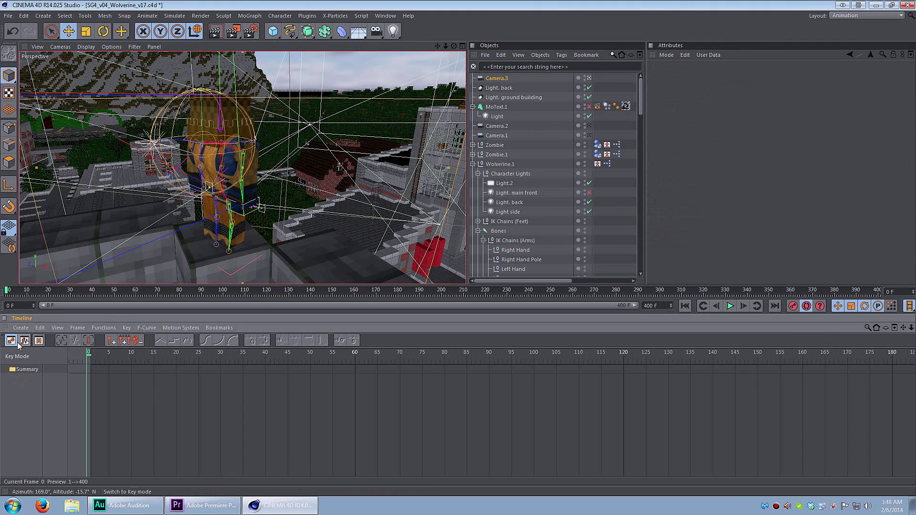
{"action": "left_click", "coordinate": [496, 78]}
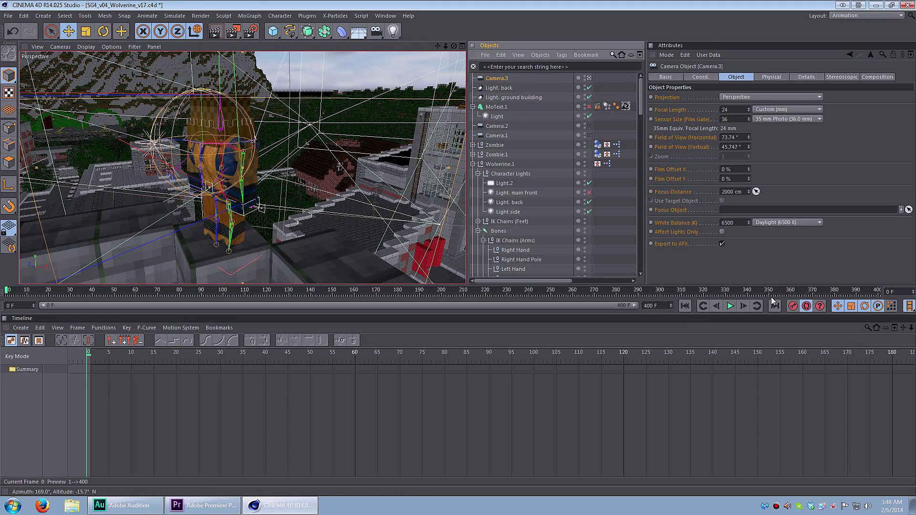
{"action": "left_click", "coordinate": [792, 306]}
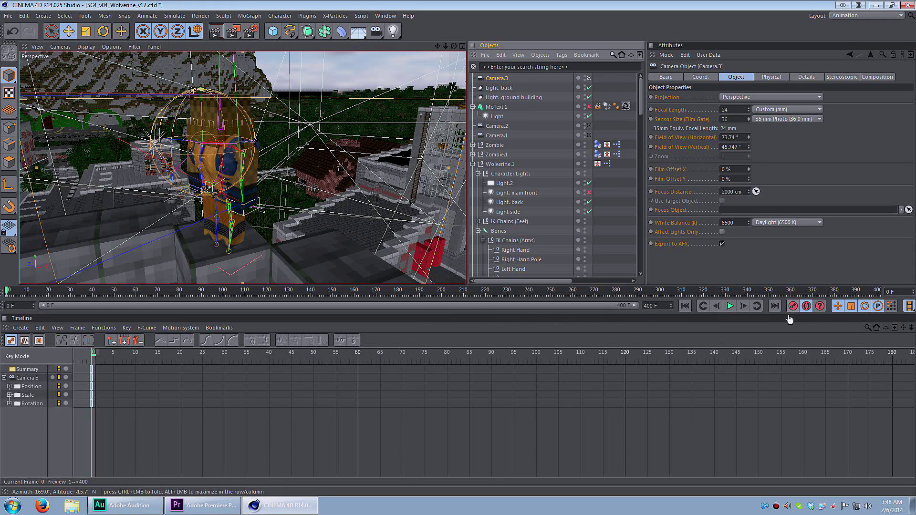
{"action": "left_click", "coordinate": [91, 353]}
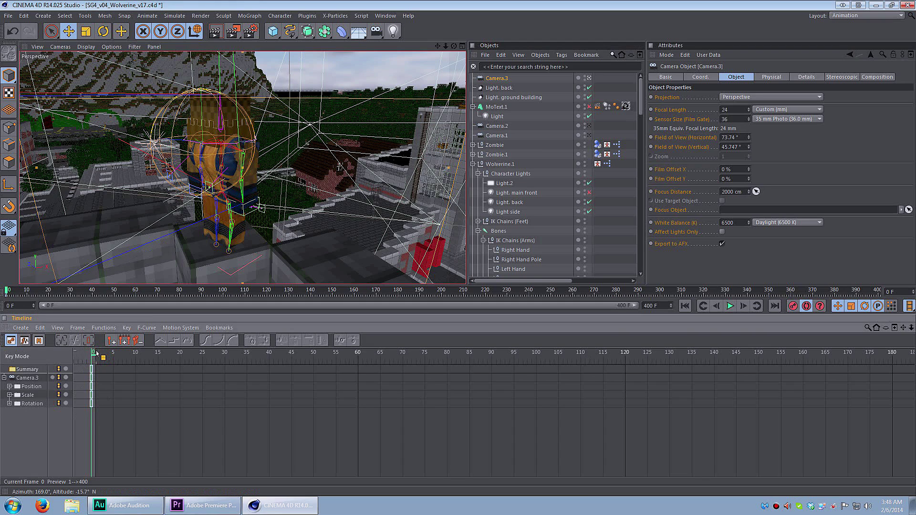
{"action": "left_click_drag", "start_coordinate": [97, 353], "coordinate": [87, 353]}
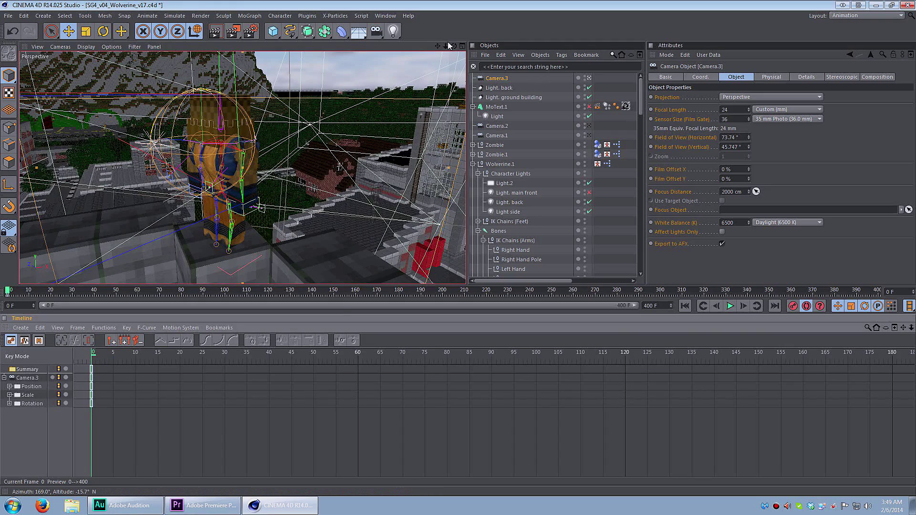
{"action": "left_click_drag", "start_coordinate": [453, 46], "coordinate": [445, 49]}
- Keyframe Camera.3 close in front of Wolverine at frame 50 and reposition it at frame 25 to keep him framed
{"action": "left_click_drag", "start_coordinate": [110, 352], "coordinate": [314, 342]}
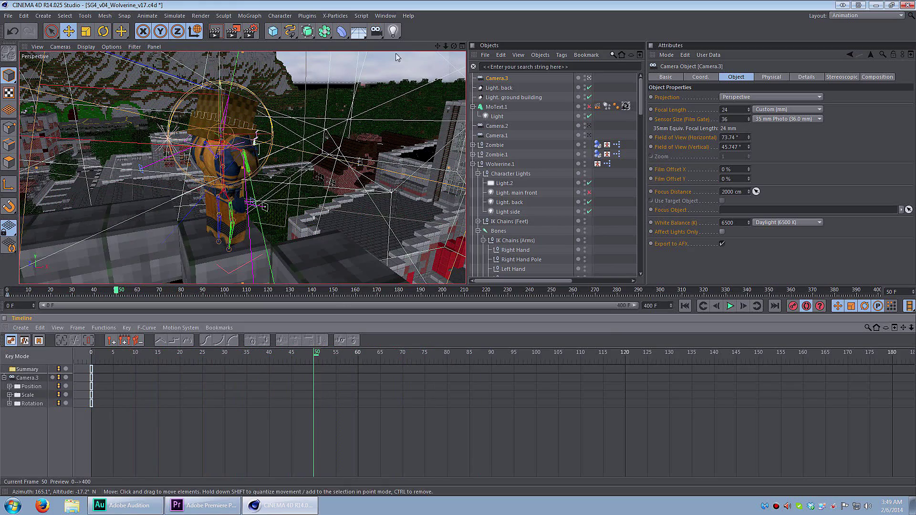
{"action": "mouse_move", "coordinate": [450, 47]}
{"action": "left_mouse_down"}
{"action": "mouse_move", "coordinate": [395, 55]}
{"action": "mouse_move", "coordinate": [424, 56]}
{"action": "mouse_move", "coordinate": [429, 66]}
{"action": "mouse_move", "coordinate": [454, 38]}
{"action": "mouse_move", "coordinate": [455, 57]}
{"action": "mouse_move", "coordinate": [461, 44]}
{"action": "left_mouse_up"}
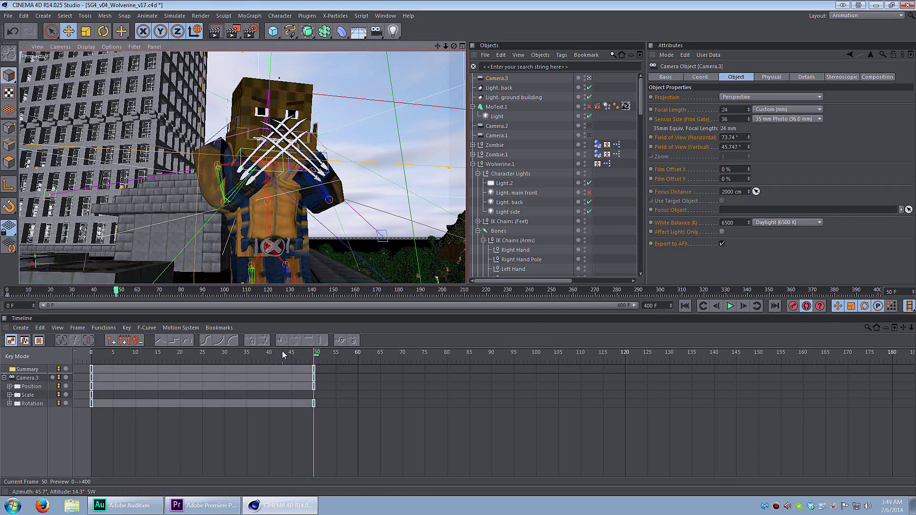
{"action": "left_click_drag", "start_coordinate": [281, 354], "coordinate": [204, 369]}
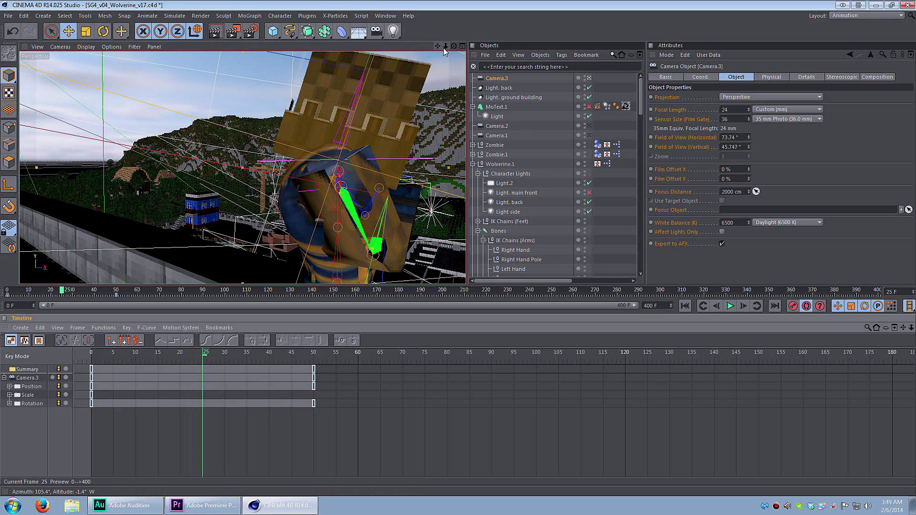
{"action": "left_click_drag", "start_coordinate": [444, 47], "coordinate": [437, 47]}
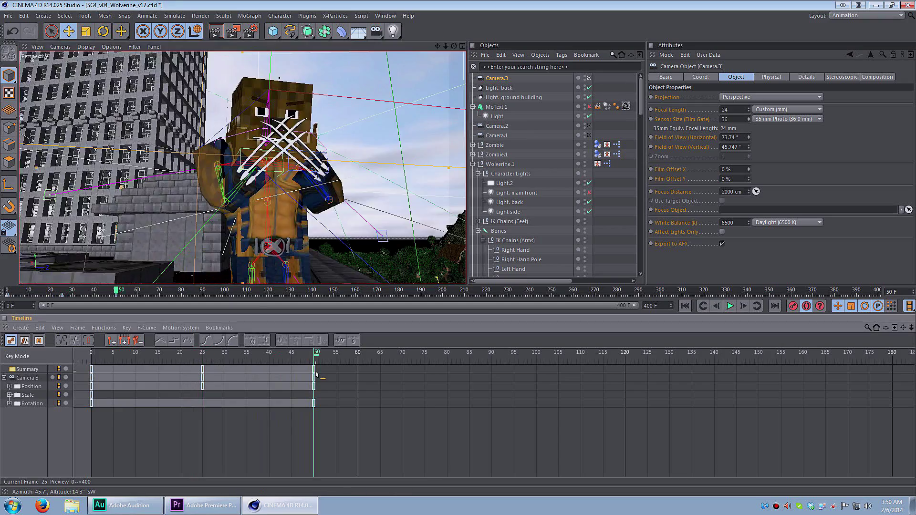
- Keyframe Camera.3 at frame 120 with a low-angle view looking up at Wolverine, and scrub through the move
{"action": "left_click_drag", "start_coordinate": [316, 374], "coordinate": [626, 403]}
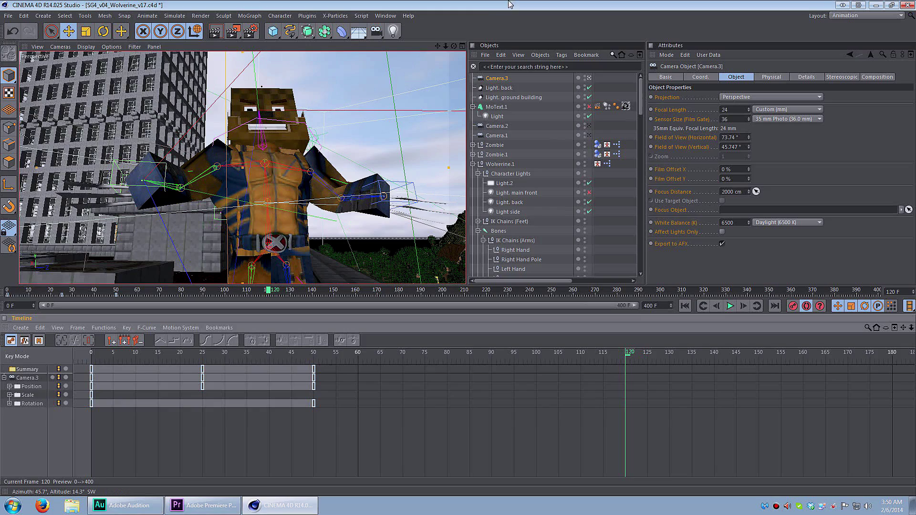
{"action": "mouse_move", "coordinate": [453, 46]}
{"action": "left_mouse_down"}
{"action": "mouse_move", "coordinate": [438, 49]}
{"action": "mouse_move", "coordinate": [450, 42]}
{"action": "left_mouse_up"}
{"action": "key", "text": "F9"}
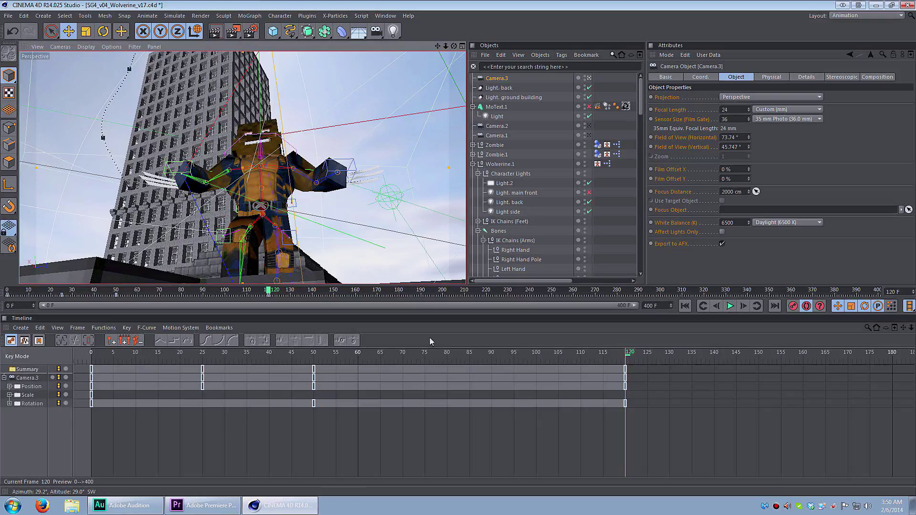
{"action": "left_click_drag", "start_coordinate": [284, 356], "coordinate": [627, 353]}
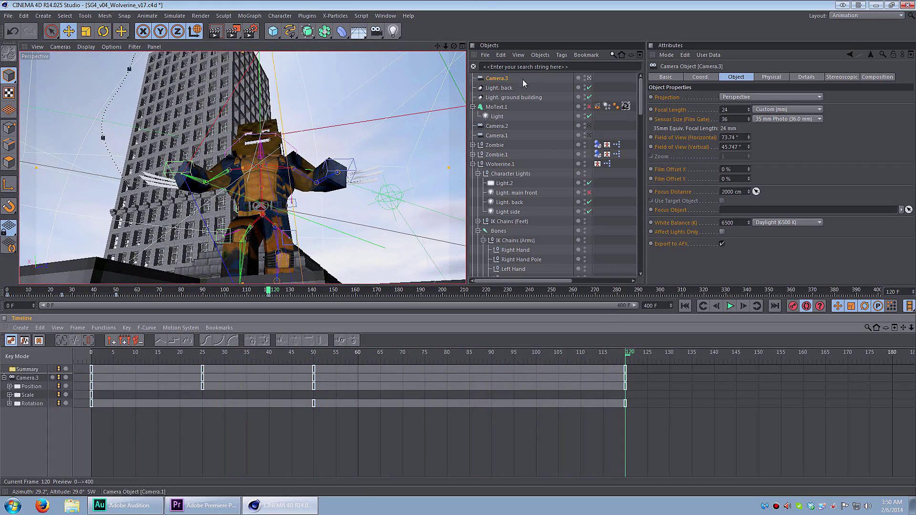
- Reframe Camera.3 at frame 120 to a nearly level front view of Wolverine and scrub through the animation
{"action": "left_click_drag", "start_coordinate": [454, 50], "coordinate": [441, 44]}
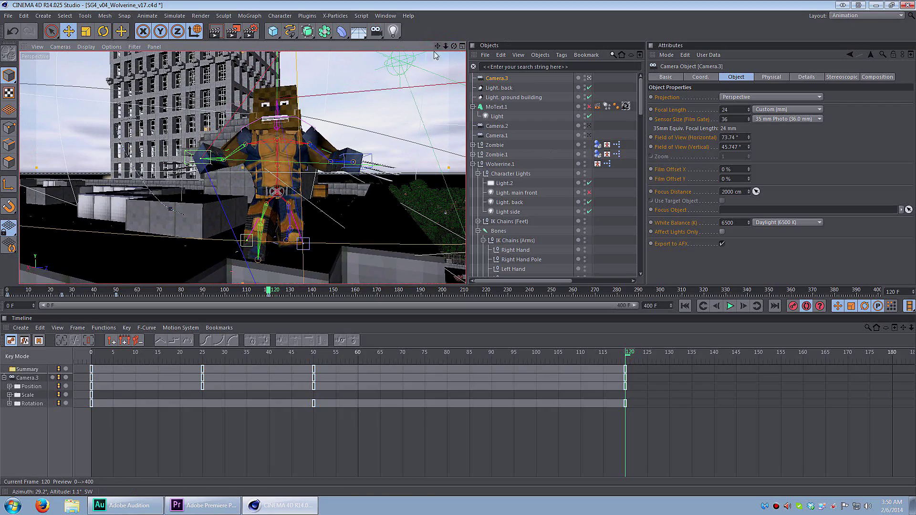
{"action": "left_click_drag", "start_coordinate": [217, 357], "coordinate": [626, 376]}
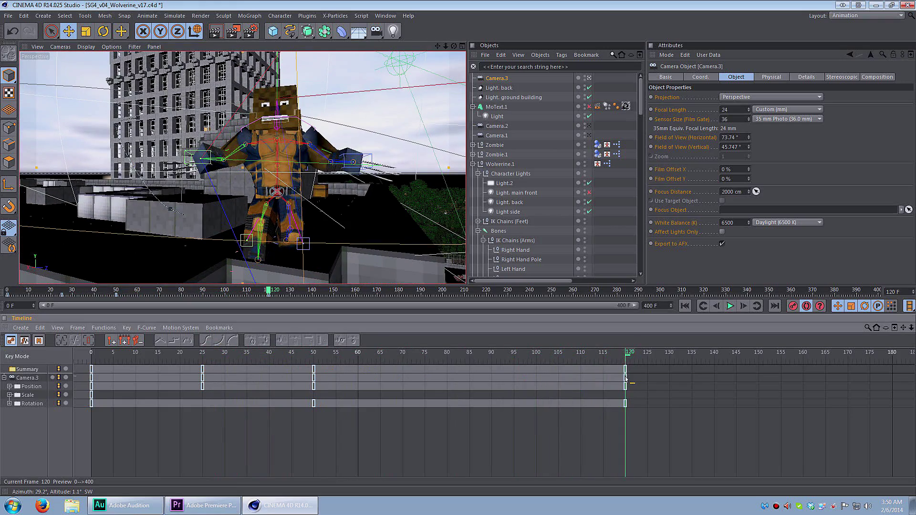
{"action": "mouse_move", "coordinate": [450, 45]}
{"action": "left_mouse_down"}
{"action": "mouse_move", "coordinate": [482, 52]}
{"action": "mouse_move", "coordinate": [437, 50]}
{"action": "mouse_move", "coordinate": [446, 53]}
{"action": "left_mouse_up"}
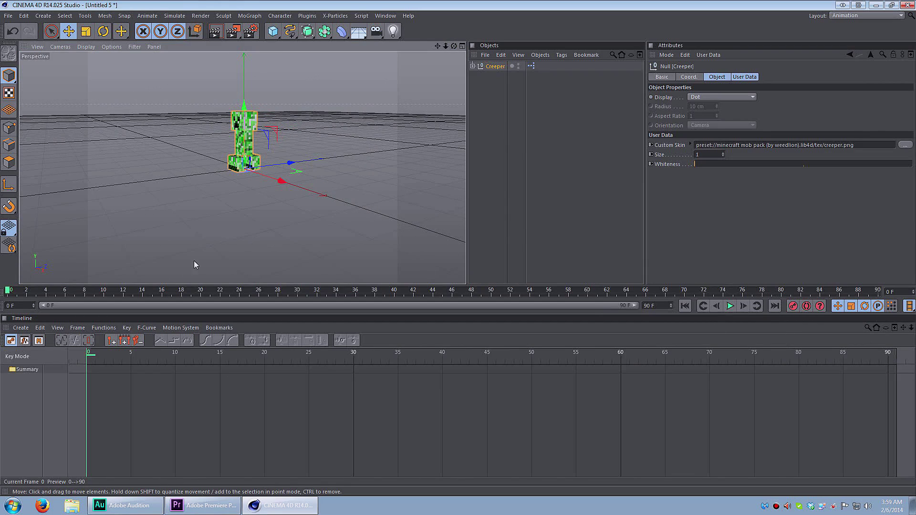
- Record Creeper keyframes at frames 0 and 60, moving it along its Z axis at frame 60, and scrub through the motion
{"action": "left_click", "coordinate": [792, 306]}
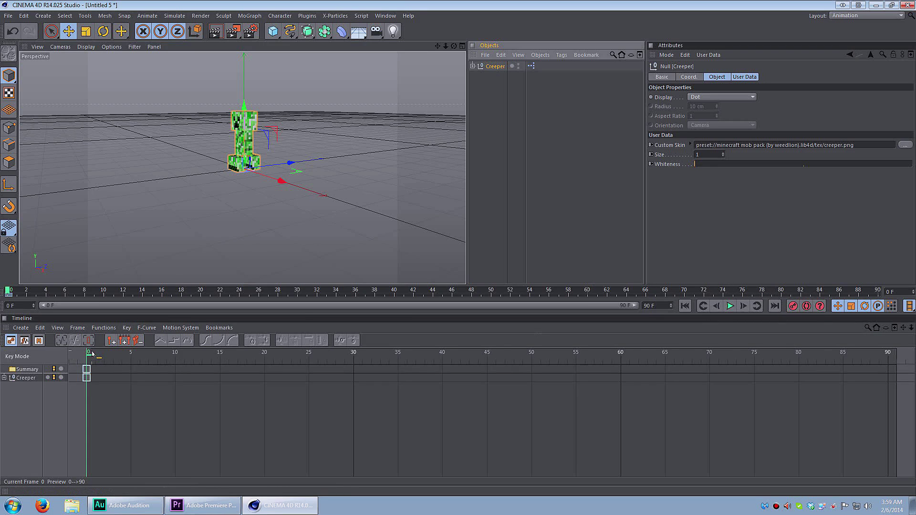
{"action": "left_click_drag", "start_coordinate": [88, 357], "coordinate": [629, 393]}
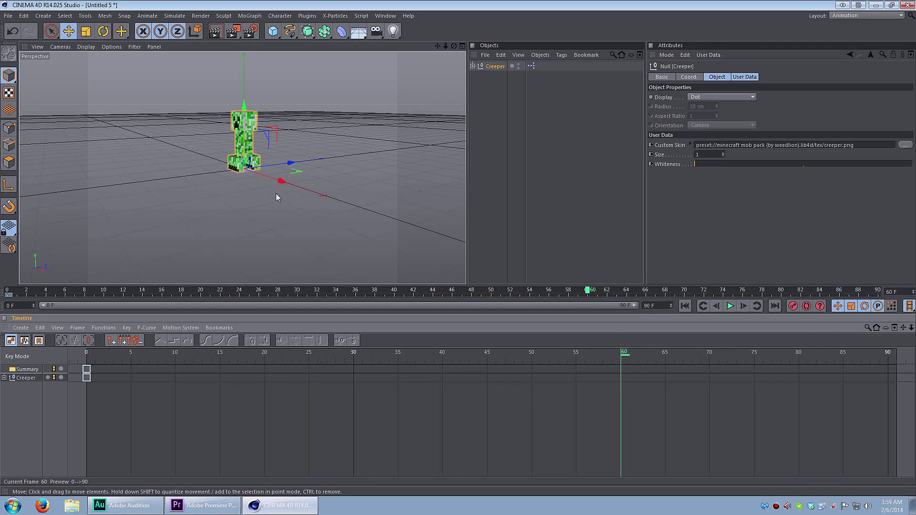
{"action": "left_click_drag", "start_coordinate": [288, 163], "coordinate": [183, 201]}
{"action": "left_click", "coordinate": [793, 306]}
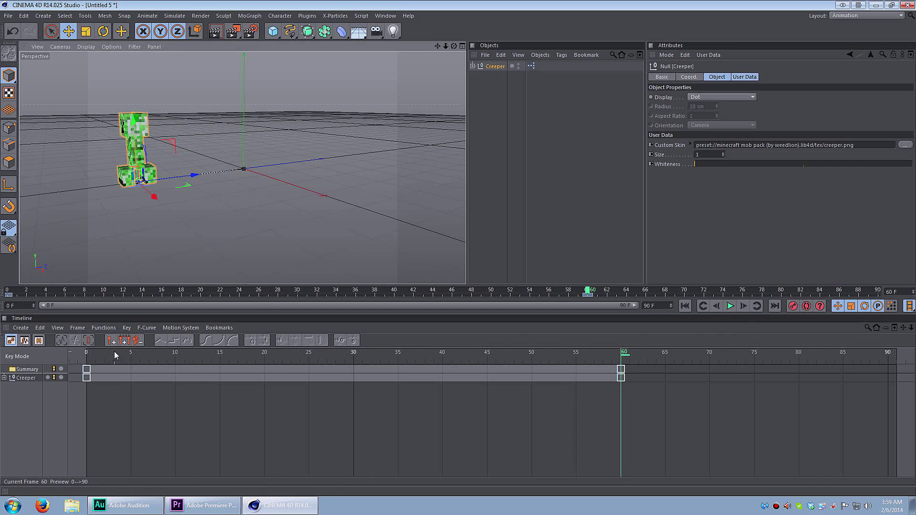
{"action": "left_click_drag", "start_coordinate": [87, 356], "coordinate": [71, 398]}
{"action": "left_click", "coordinate": [620, 356]}
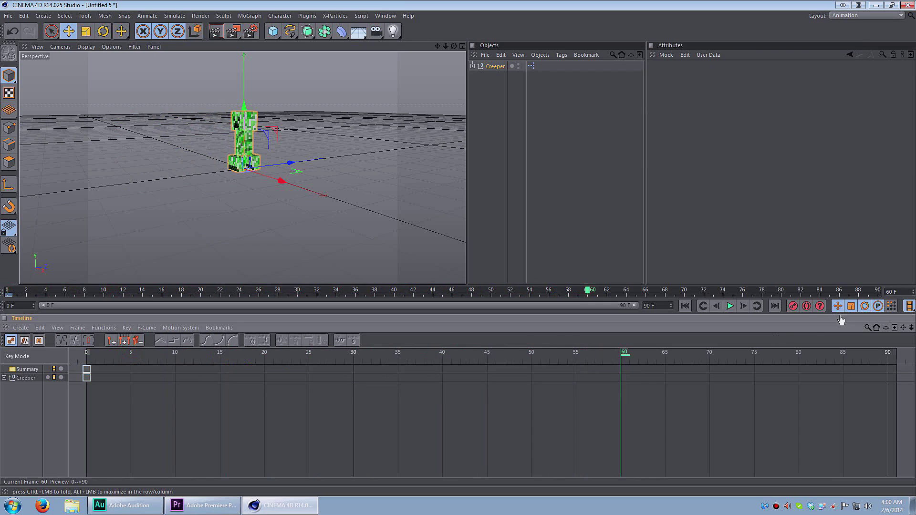
- Turn on automatic keyframing and move the Creeper away from the origin along its Z axis at frame 60
{"action": "left_click", "coordinate": [806, 306]}
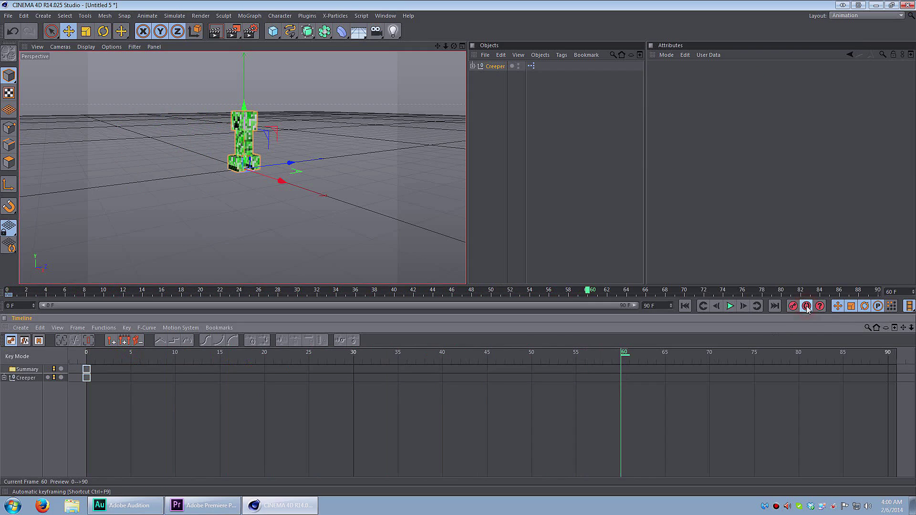
{"action": "left_click", "coordinate": [617, 350]}
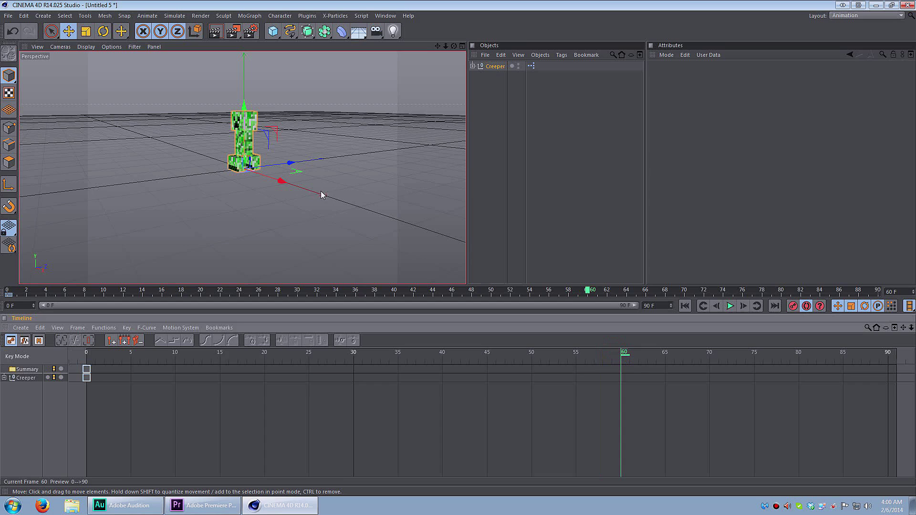
{"action": "left_click_drag", "start_coordinate": [292, 163], "coordinate": [195, 185]}
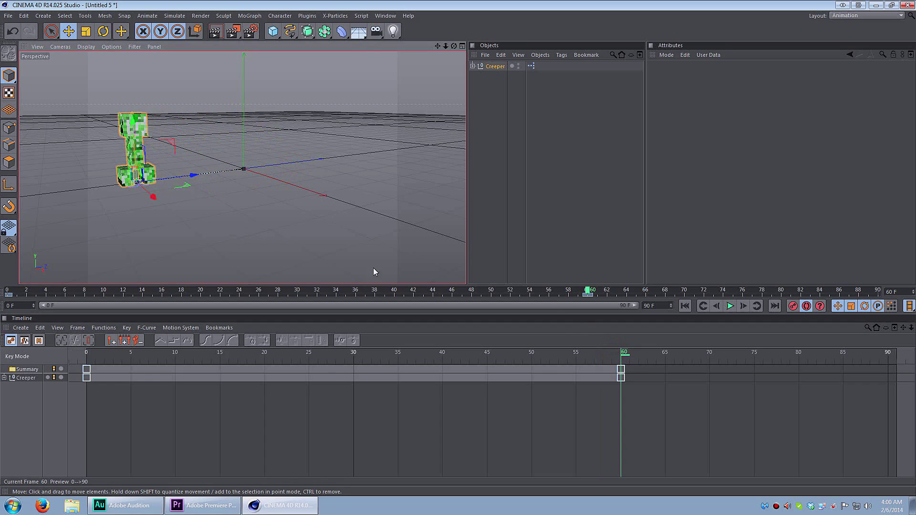
{"action": "left_click_drag", "start_coordinate": [616, 352], "coordinate": [628, 374]}
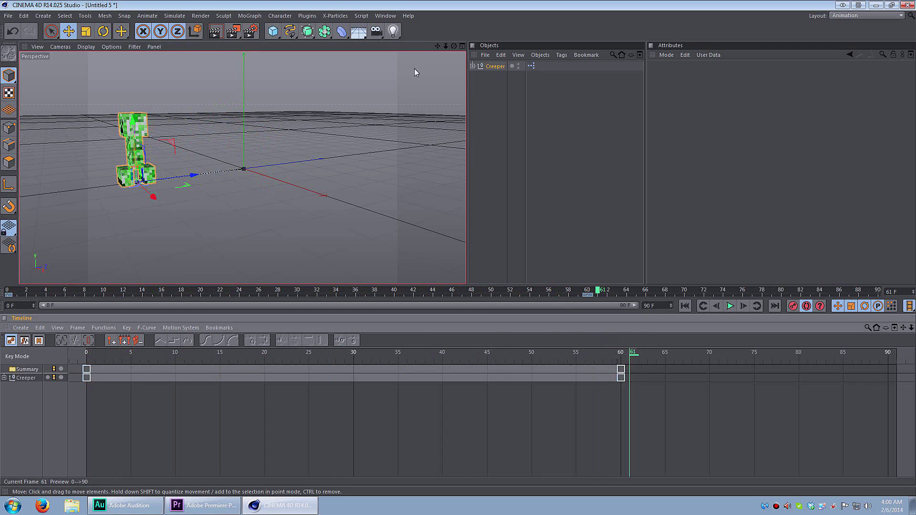
{"action": "scroll", "coordinate": [225, 139], "scroll_direction": "down", "scroll_amount": 1}
{"action": "left_click_drag", "start_coordinate": [438, 46], "coordinate": [495, 41]}
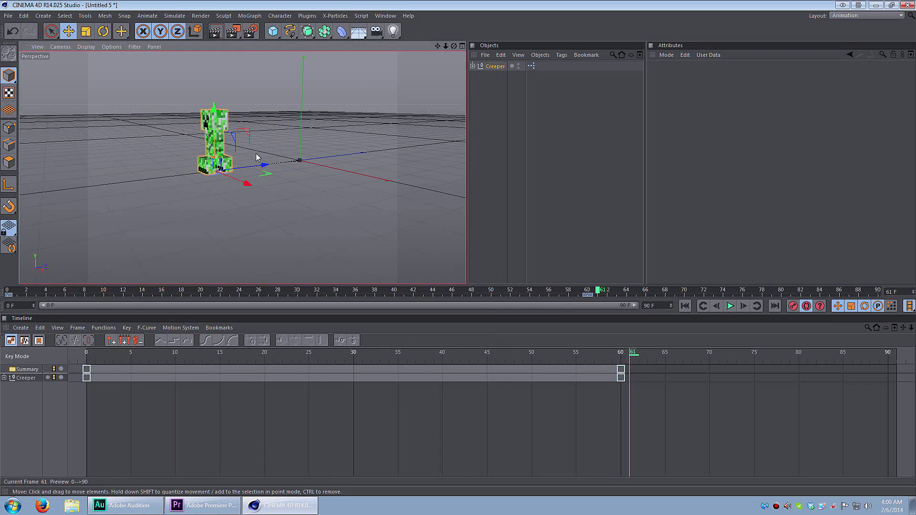
{"action": "left_click_drag", "start_coordinate": [263, 165], "coordinate": [205, 173]}
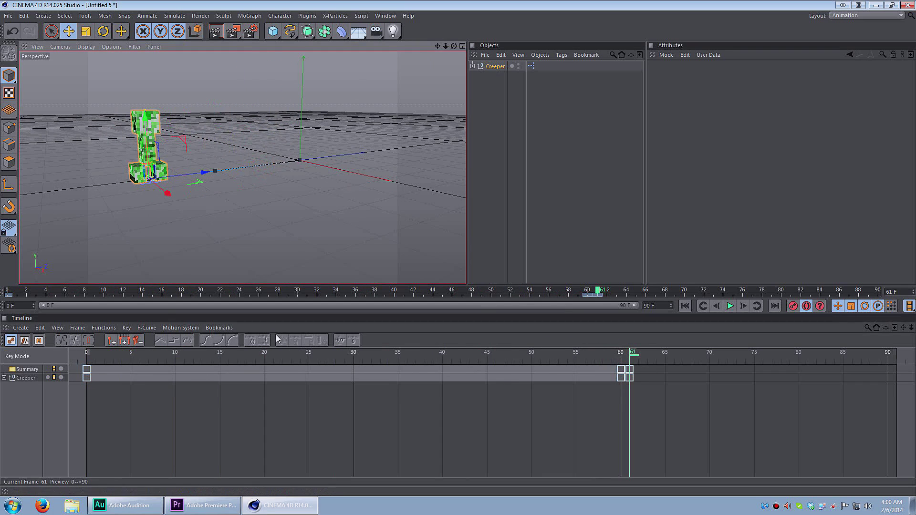
{"action": "left_click", "coordinate": [630, 375]}
{"action": "key", "text": "Delete"}
- At frame 60, move the Creeper farther away from the origin along its Z axis
{"action": "left_click", "coordinate": [622, 354]}
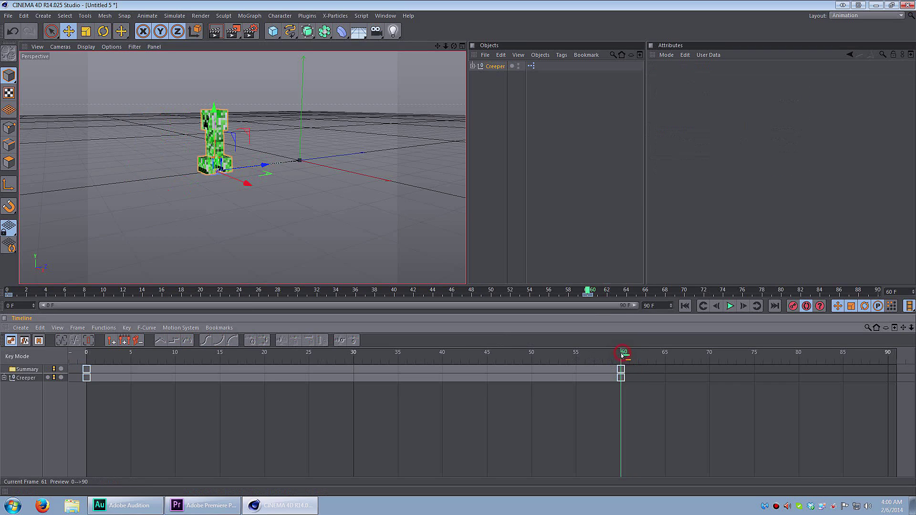
{"action": "left_click_drag", "start_coordinate": [262, 165], "coordinate": [204, 172]}
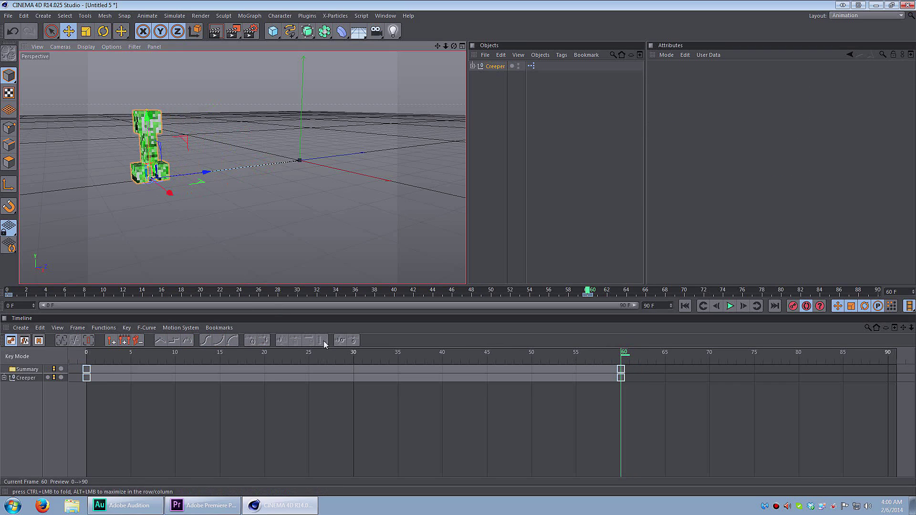
{"action": "left_click_drag", "start_coordinate": [589, 353], "coordinate": [623, 377]}
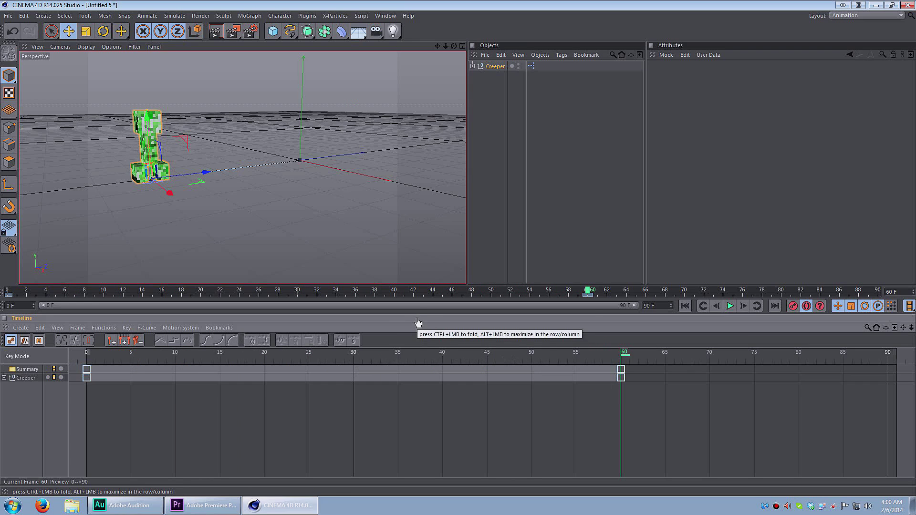
{"action": "scroll", "coordinate": [215, 169], "scroll_direction": "down", "scroll_amount": 2}
{"action": "middle_click_drag", "start_coordinate": [215, 170], "coordinate": [276, 178], "text": "alt"}
{"action": "scroll", "coordinate": [276, 178], "scroll_direction": "down", "scroll_amount": 2}
{"action": "left_click_drag", "start_coordinate": [300, 175], "coordinate": [215, 198]}
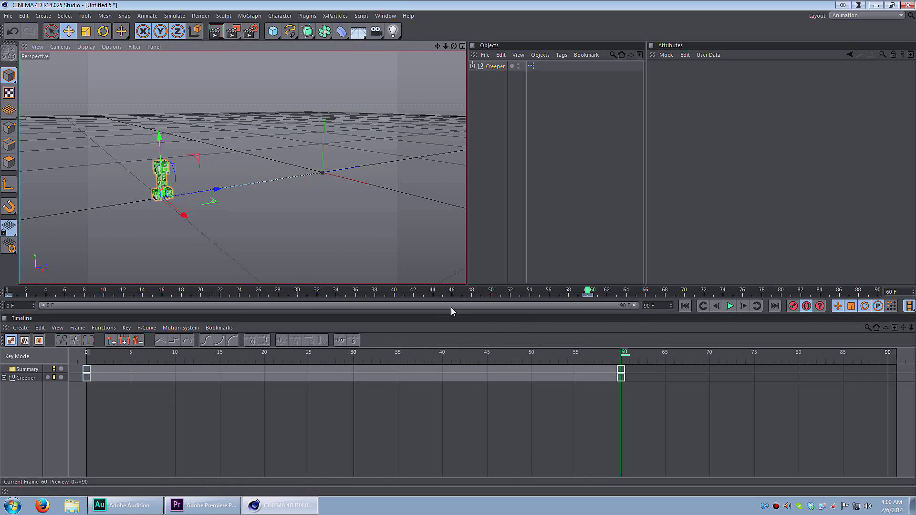
- Shift the Creeper's frame 60 keyframe to frame 90 and return to frame 0
{"action": "left_click_drag", "start_coordinate": [619, 369], "coordinate": [890, 367]}
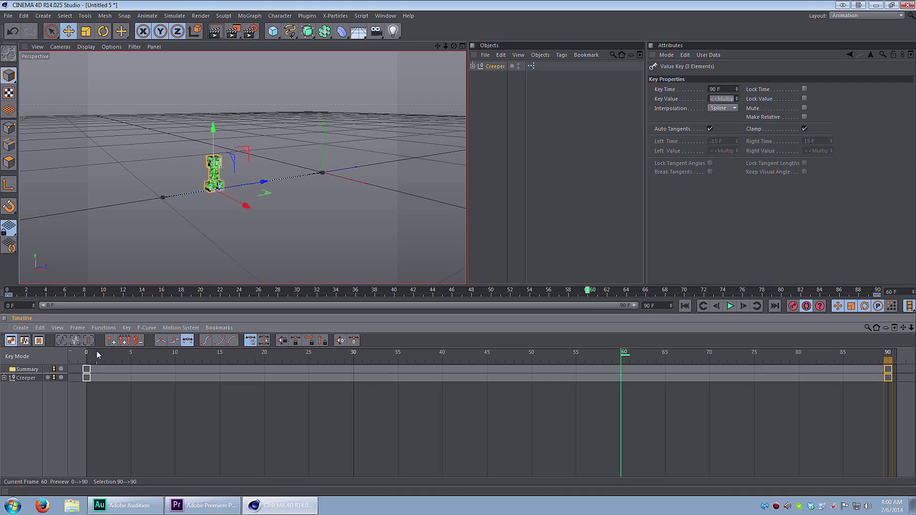
{"action": "left_click_drag", "start_coordinate": [97, 355], "coordinate": [88, 399]}
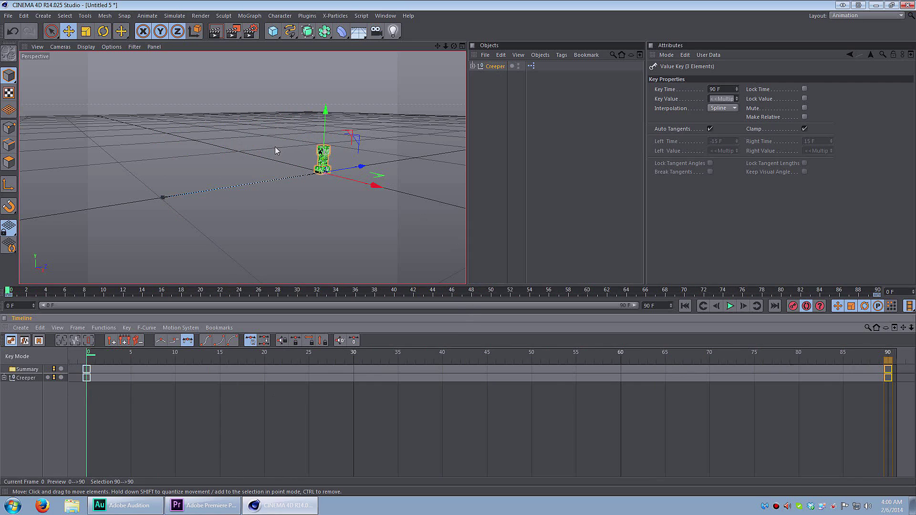
- Add a camera, look through it, and record its keyframe at frame 0
{"action": "left_click", "coordinate": [376, 32]}
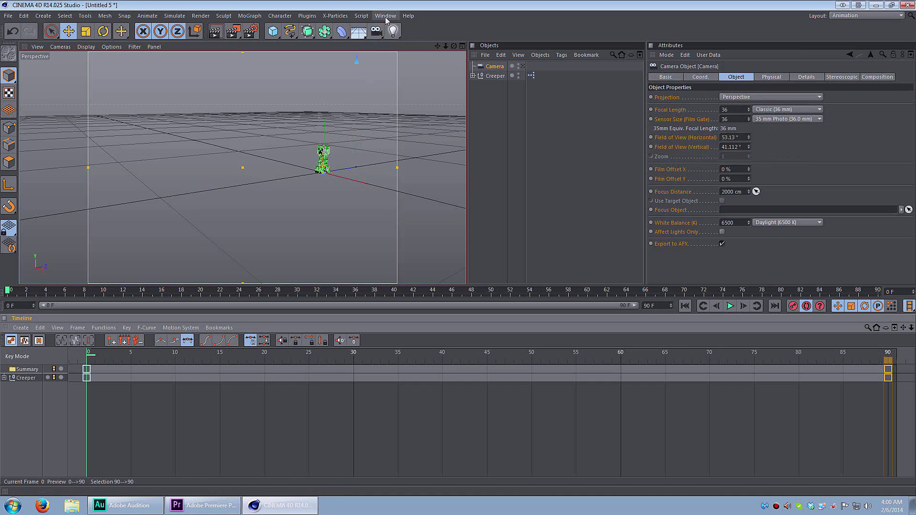
{"action": "left_click", "coordinate": [522, 66]}
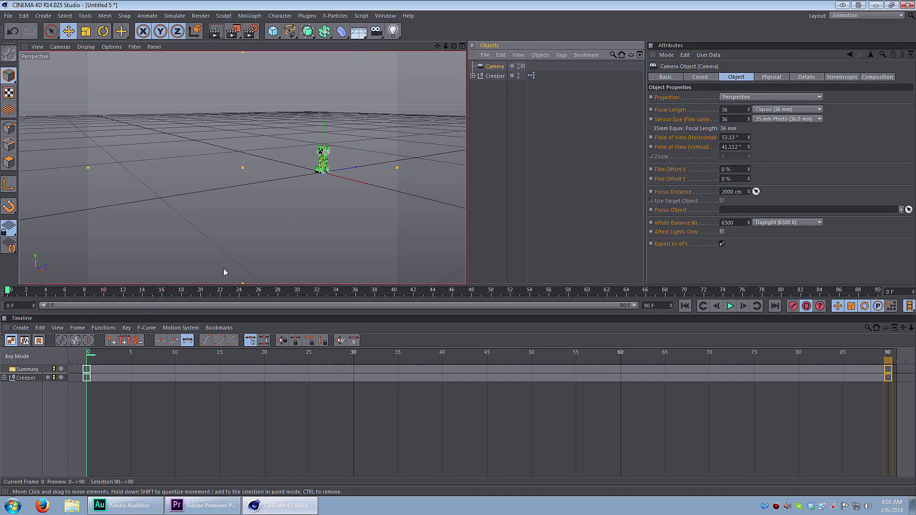
{"action": "left_click", "coordinate": [792, 307]}
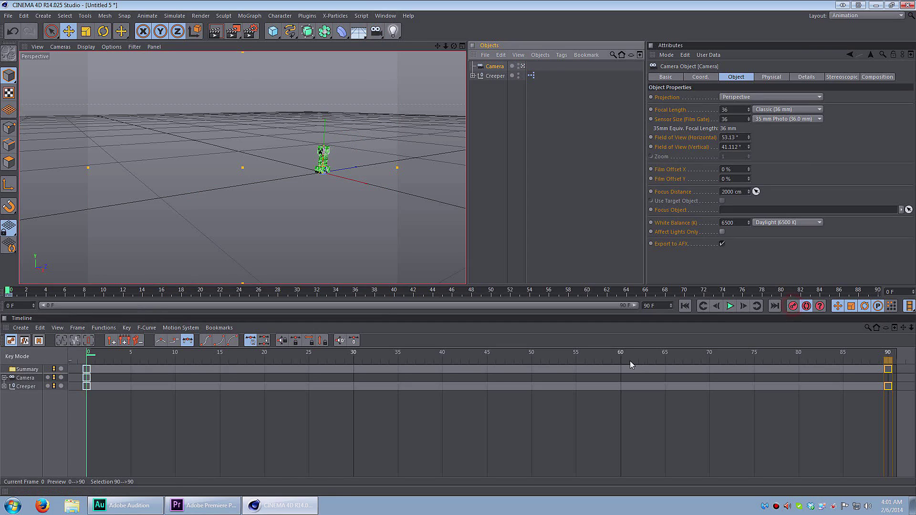
{"action": "left_click", "coordinate": [30, 380]}
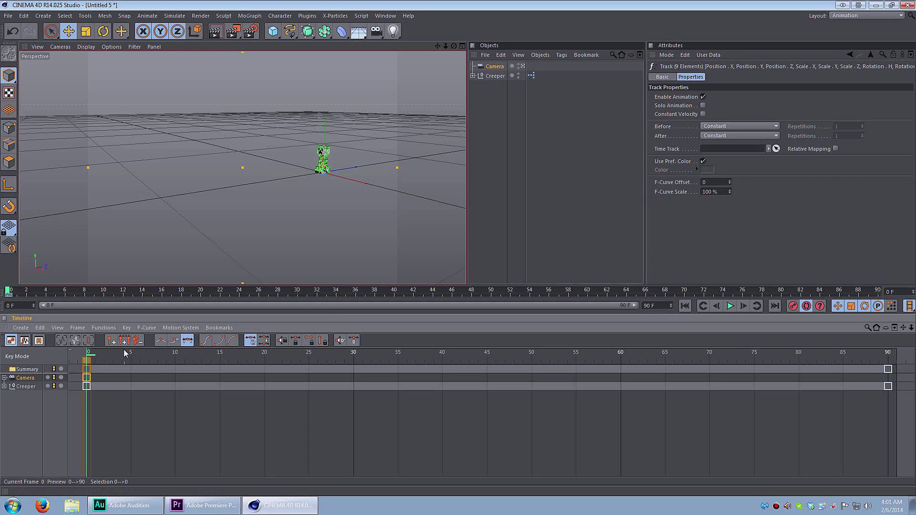
- At frame 90, reframe the camera to a close-up of the Creeper from the front and scrub through the move
{"action": "left_click_drag", "start_coordinate": [112, 353], "coordinate": [883, 374]}
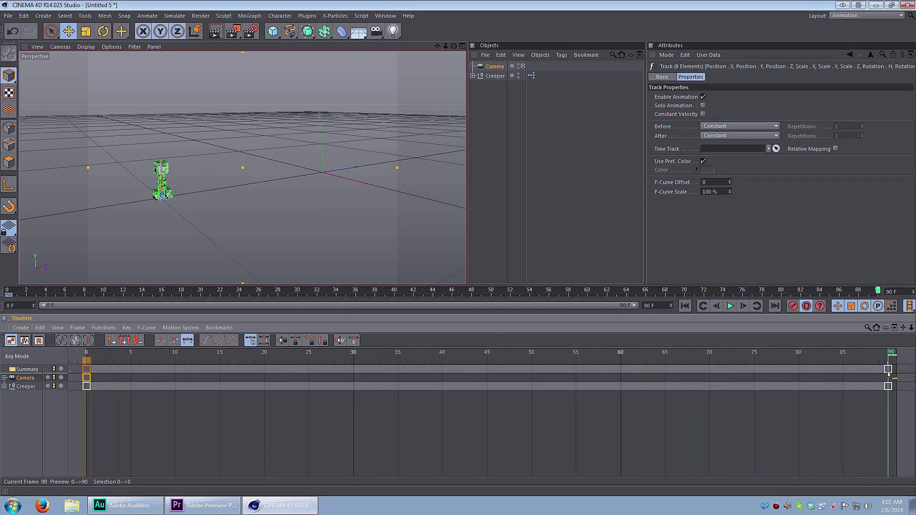
{"action": "scroll", "coordinate": [162, 176], "scroll_direction": "up", "scroll_amount": 8}
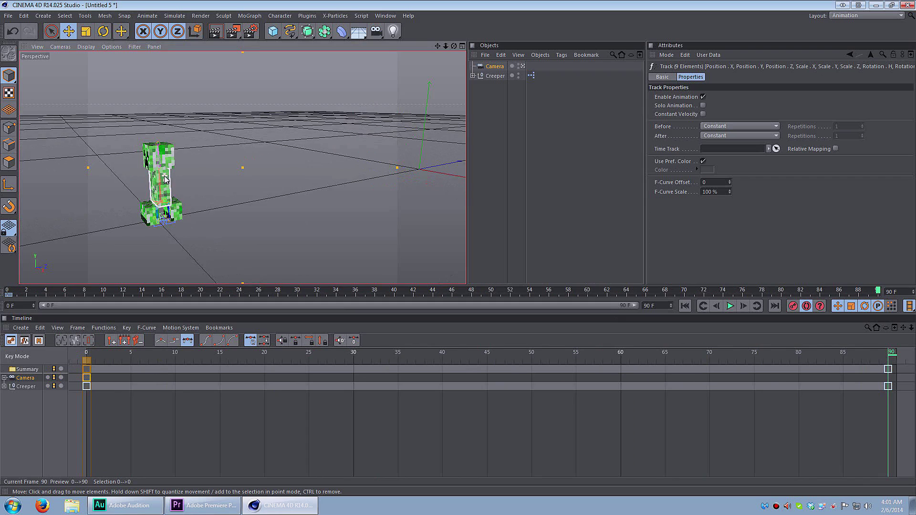
{"action": "left_click_drag", "start_coordinate": [453, 45], "coordinate": [521, 23]}
{"action": "left_click_drag", "start_coordinate": [437, 46], "coordinate": [439, 65]}
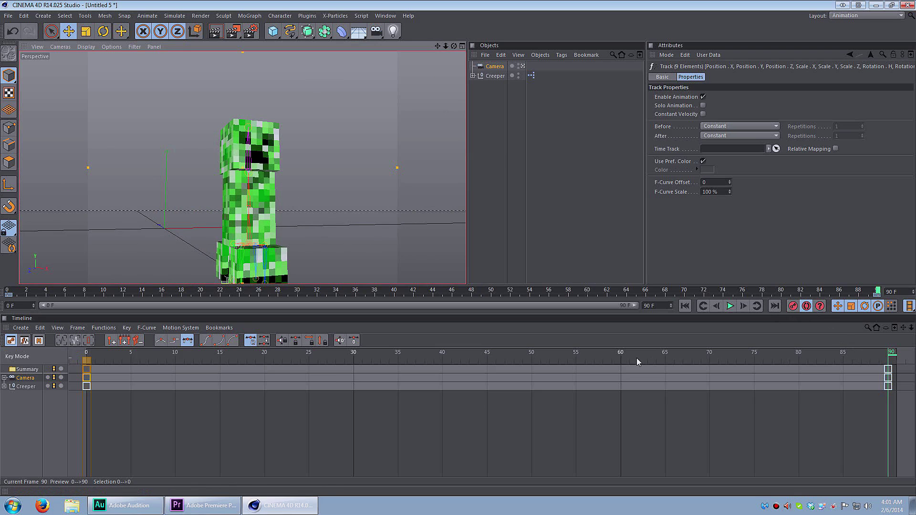
{"action": "left_click_drag", "start_coordinate": [622, 354], "coordinate": [767, 415]}
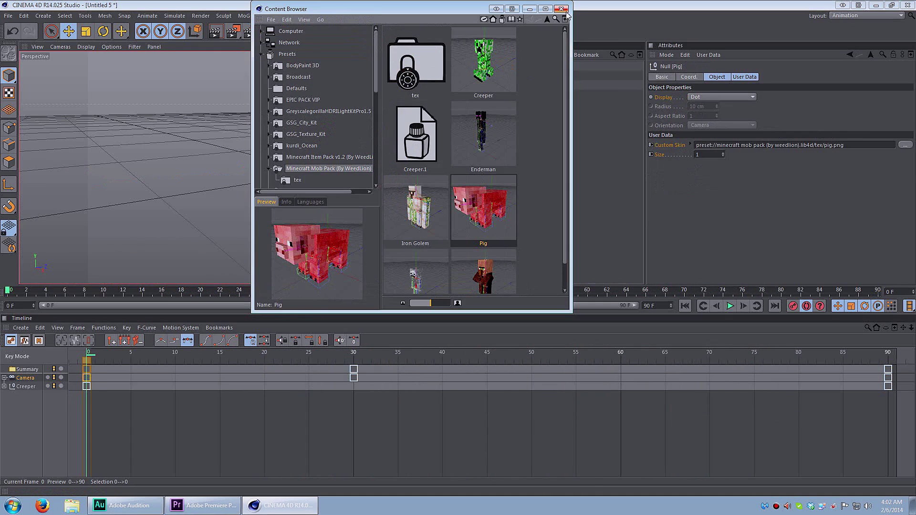
- Move the Pig along its X axis so it stands beside the Creeper at frame 0
{"action": "left_click", "coordinate": [563, 10]}
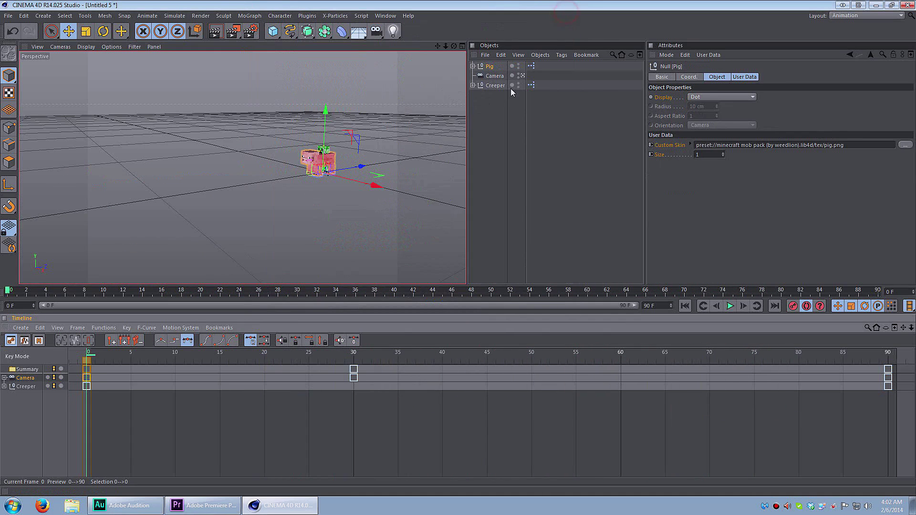
{"action": "left_click_drag", "start_coordinate": [384, 192], "coordinate": [416, 198]}
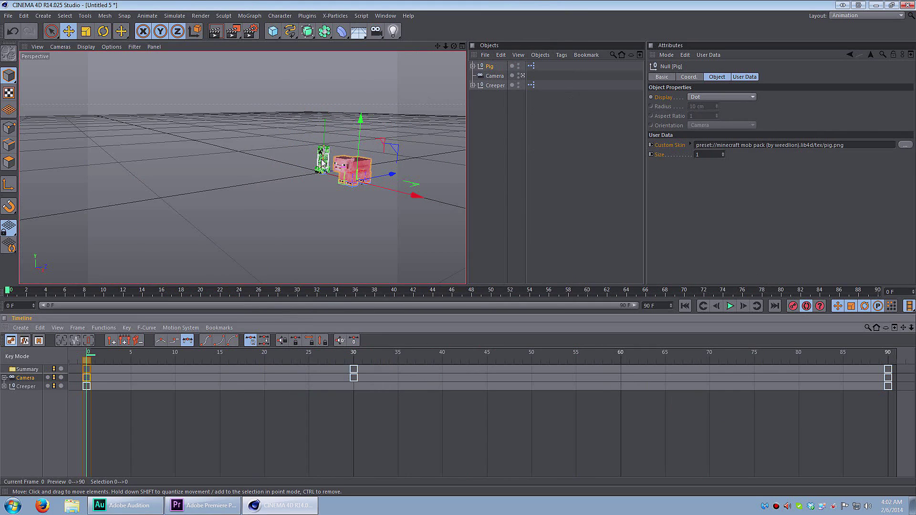
{"action": "scroll", "coordinate": [323, 162], "scroll_direction": "up", "scroll_amount": 3}
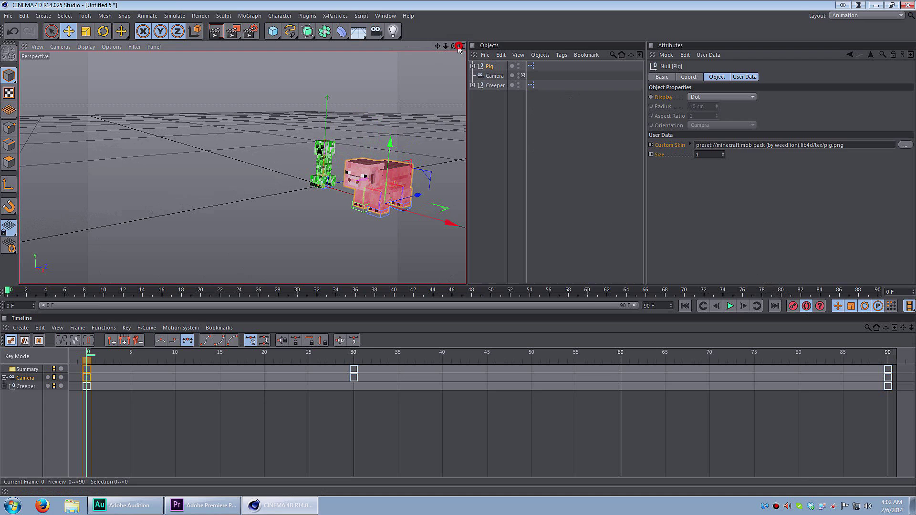
{"action": "left_click_drag", "start_coordinate": [453, 46], "coordinate": [406, 47]}
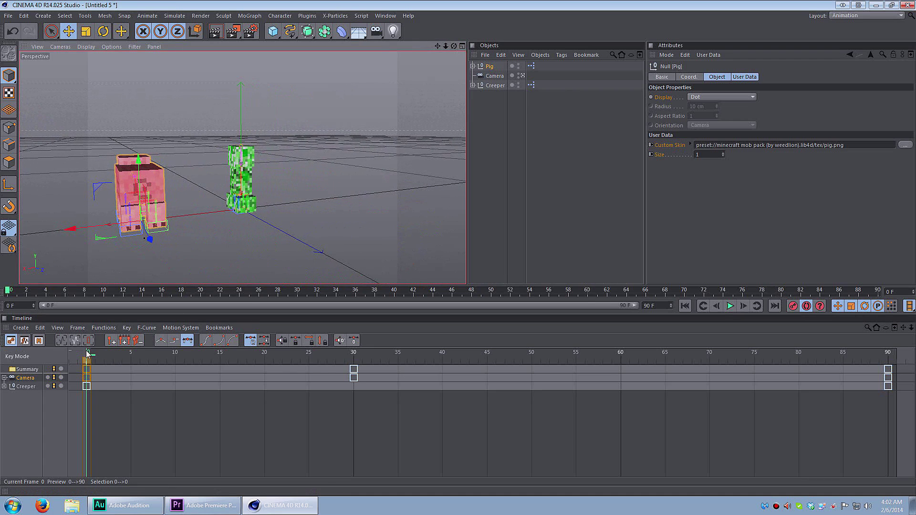
- Scrub the scene with the Pig and Creeper to frame 90 and play back the camera animation
{"action": "left_click_drag", "start_coordinate": [87, 354], "coordinate": [895, 371]}
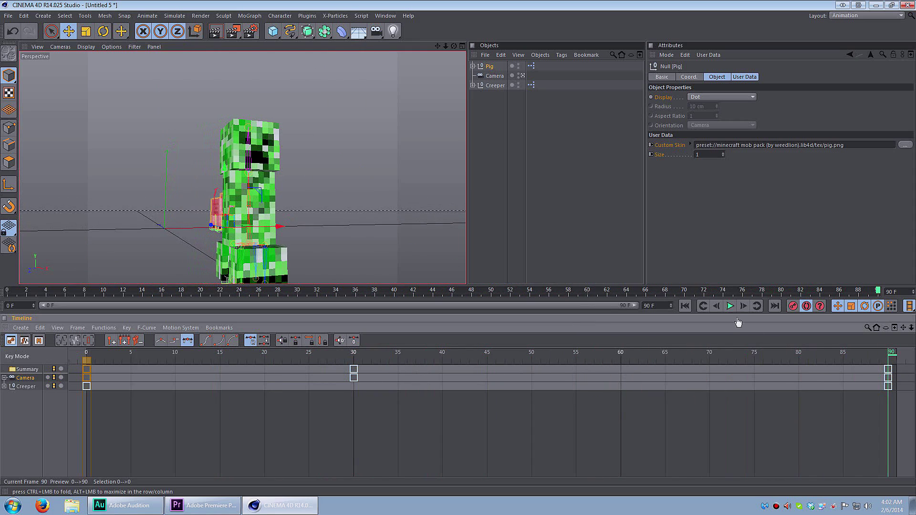
{"action": "left_click", "coordinate": [730, 306]}
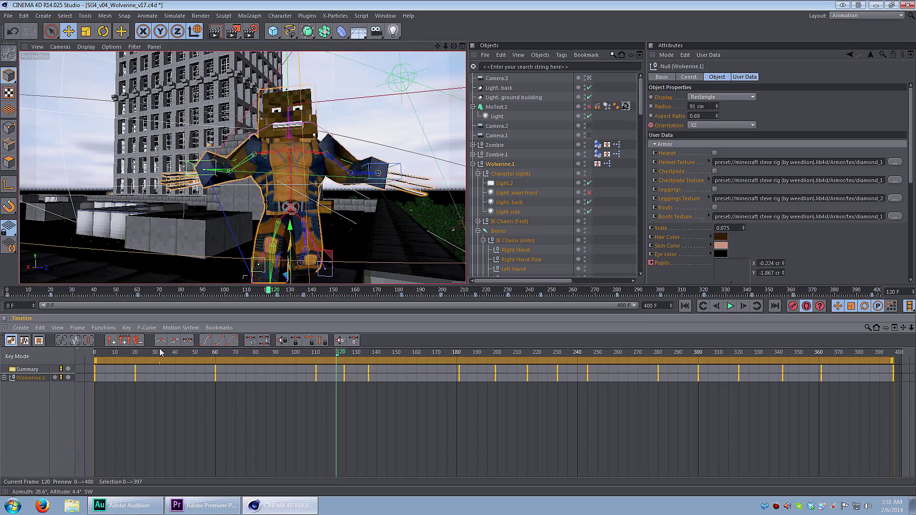
{"action": "left_click", "coordinate": [128, 353]}
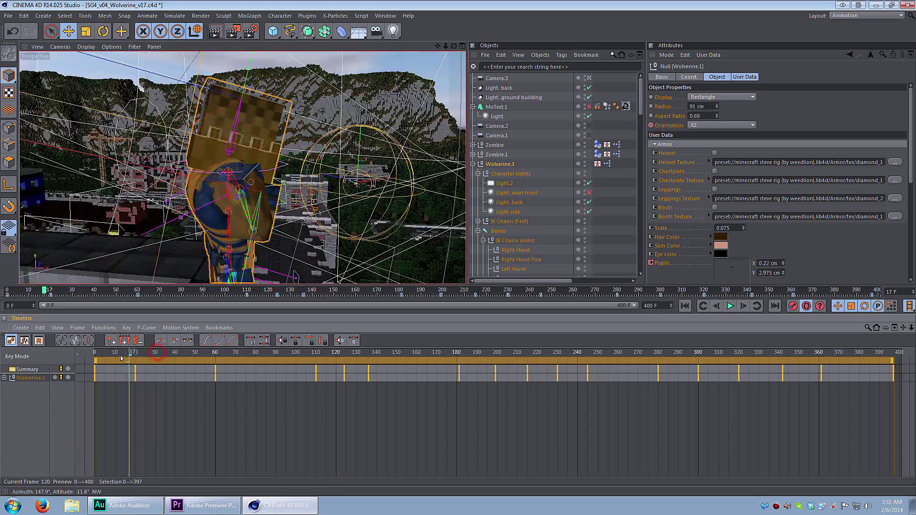
- Select Wolverine.1 with all its children and show their animation tracks in the timeline
{"action": "key", "text": "F8"}
{"action": "right_click", "coordinate": [502, 165]}
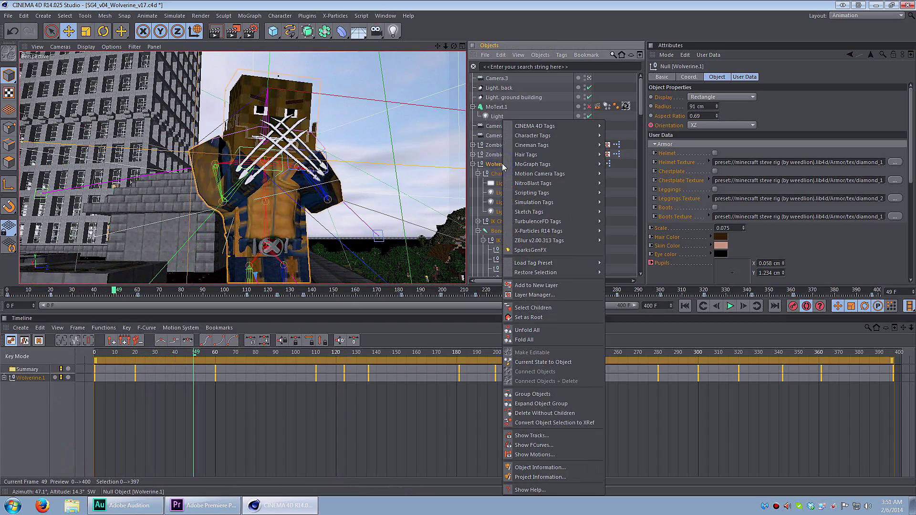
{"action": "left_click", "coordinate": [520, 307]}
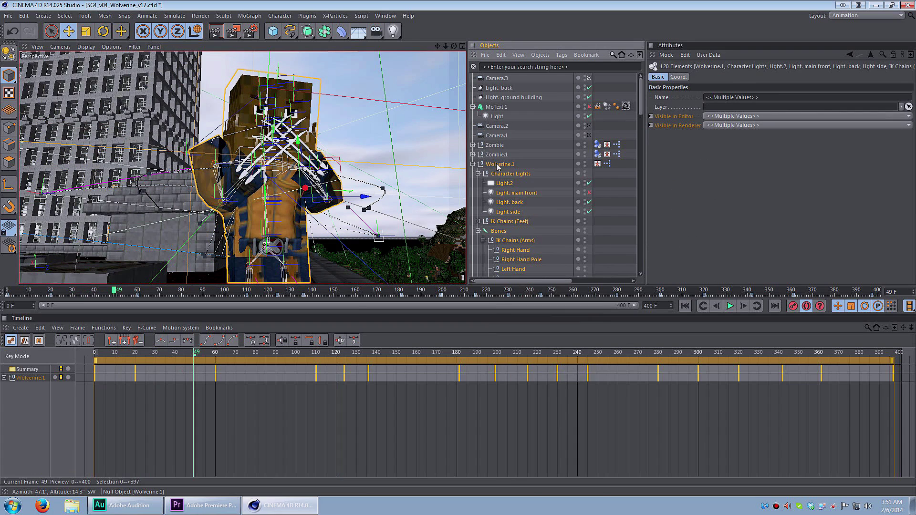
{"action": "right_click", "coordinate": [497, 166]}
{"action": "left_click", "coordinate": [524, 430]}
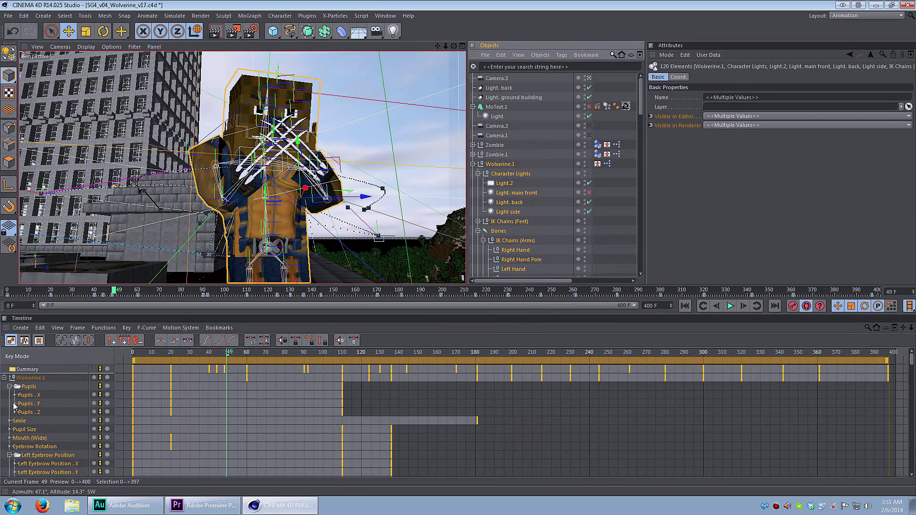
- Fold the Wolverine rig's tracks, select the Right Hand track, and scrub through its motion
{"action": "right_click", "coordinate": [54, 428]}
{"action": "left_click", "coordinate": [73, 458]}
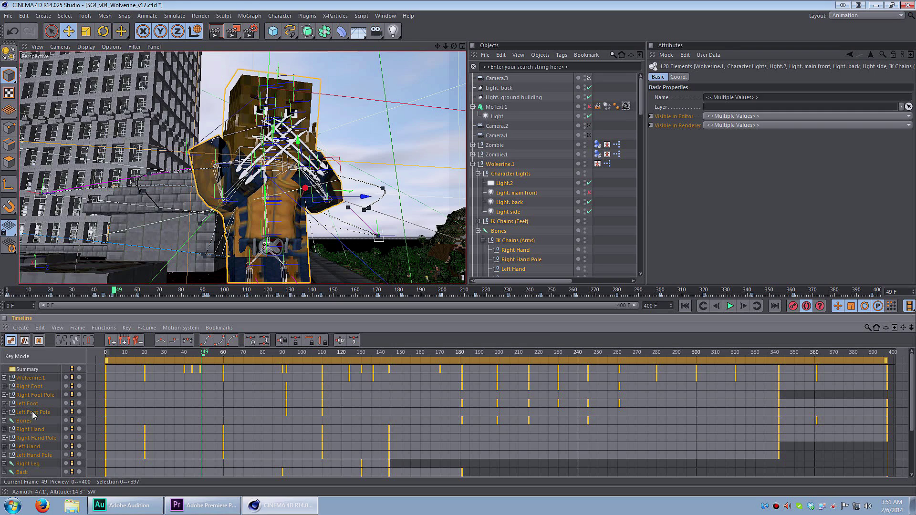
{"action": "left_click", "coordinate": [28, 430]}
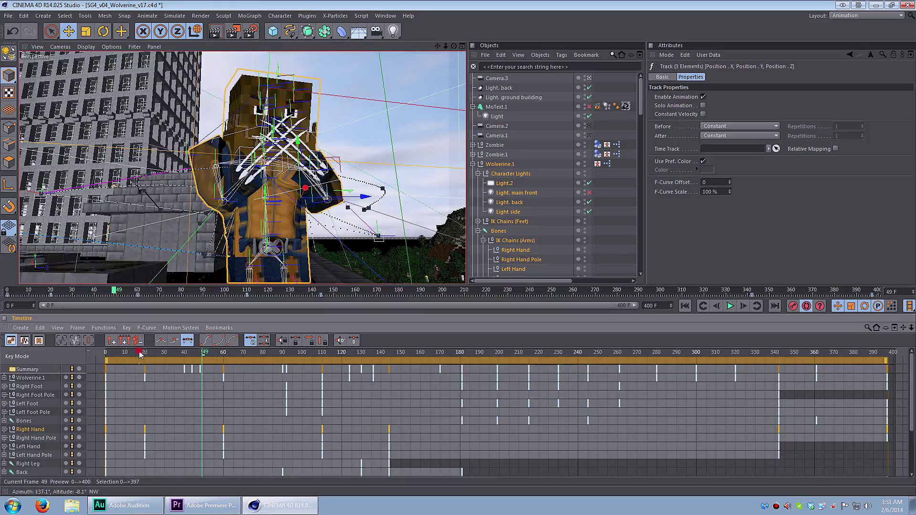
{"action": "left_click_drag", "start_coordinate": [140, 353], "coordinate": [213, 391]}
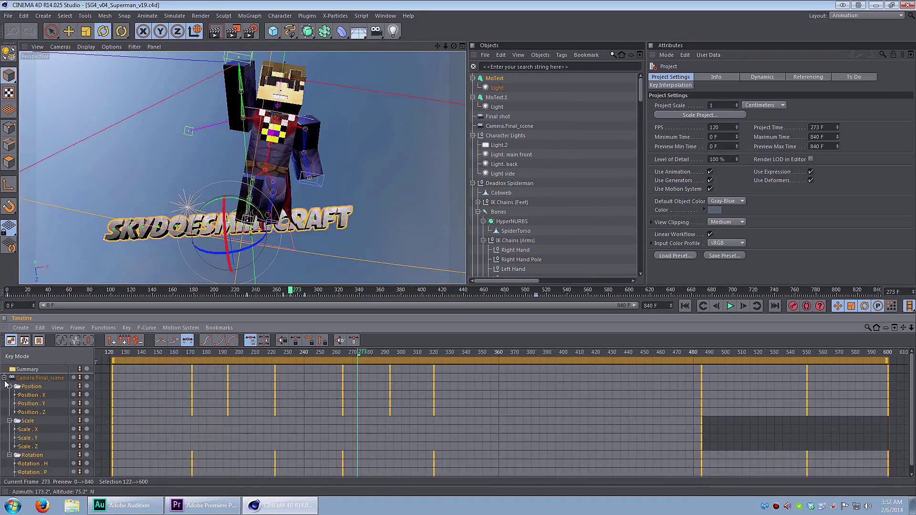
- Collapse the Camera.Final_scene tracks and scrub through the camera's animation in the Superman scene
{"action": "left_click", "coordinate": [3, 378]}
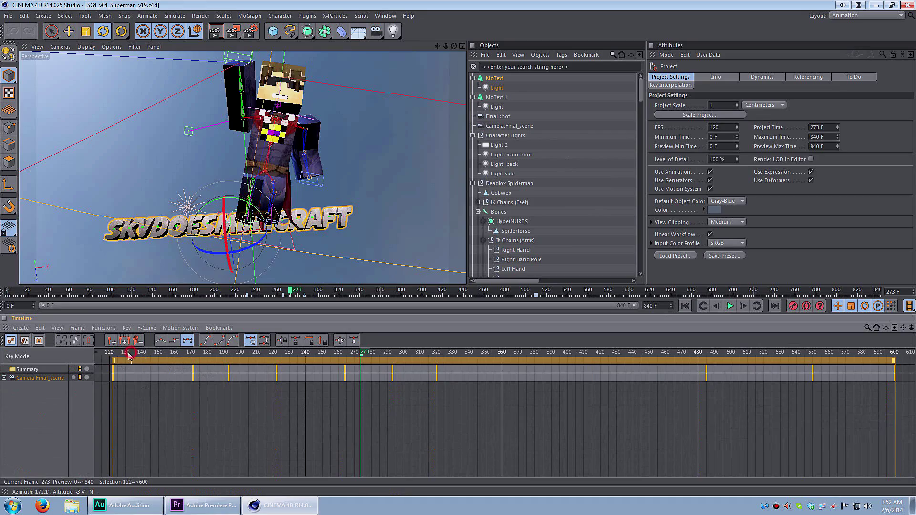
{"action": "left_click_drag", "start_coordinate": [128, 355], "coordinate": [271, 368]}
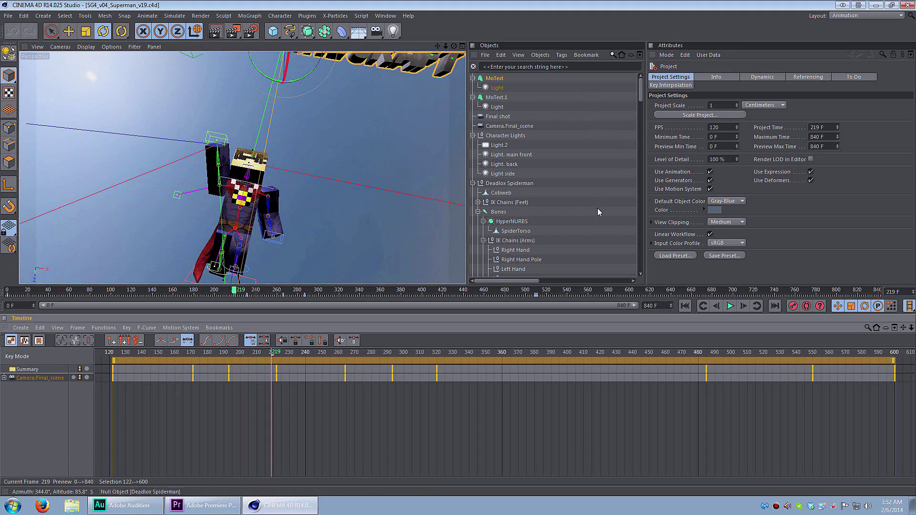
- Narrow the name column of the object list so the objects' tags are visible
{"action": "left_click_drag", "start_coordinate": [526, 282], "coordinate": [546, 281]}
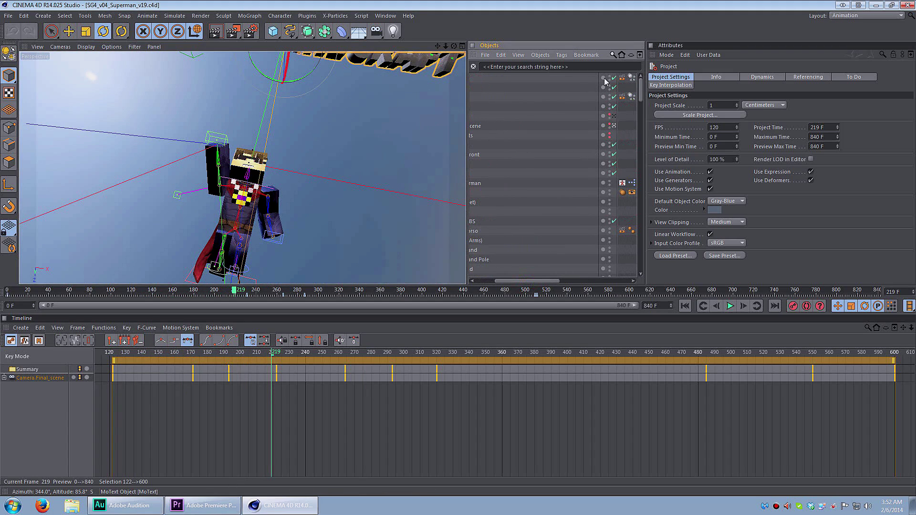
{"action": "left_click_drag", "start_coordinate": [617, 74], "coordinate": [541, 77]}
{"action": "left_click_drag", "start_coordinate": [534, 285], "coordinate": [508, 284]}
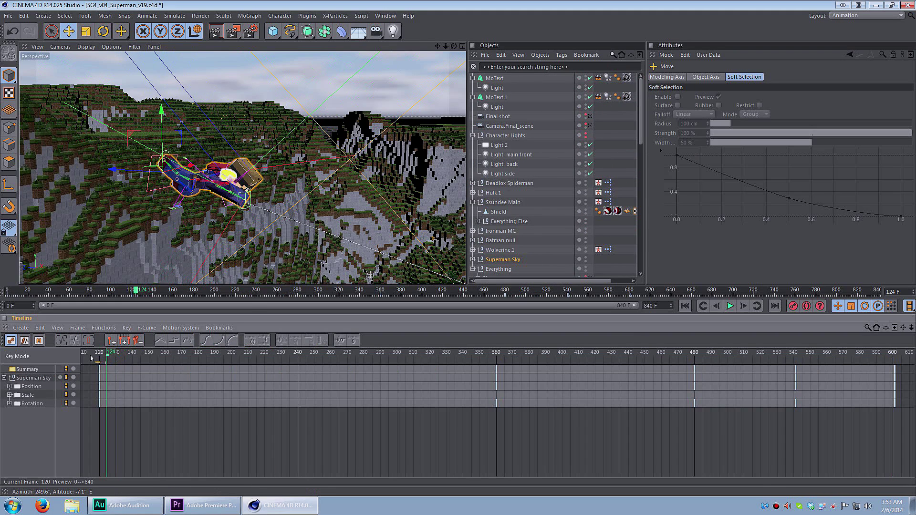
- At frame 120, turn on automatic keyframing and raise Superman Sky along its Y axis
{"action": "left_click_drag", "start_coordinate": [107, 359], "coordinate": [82, 359]}
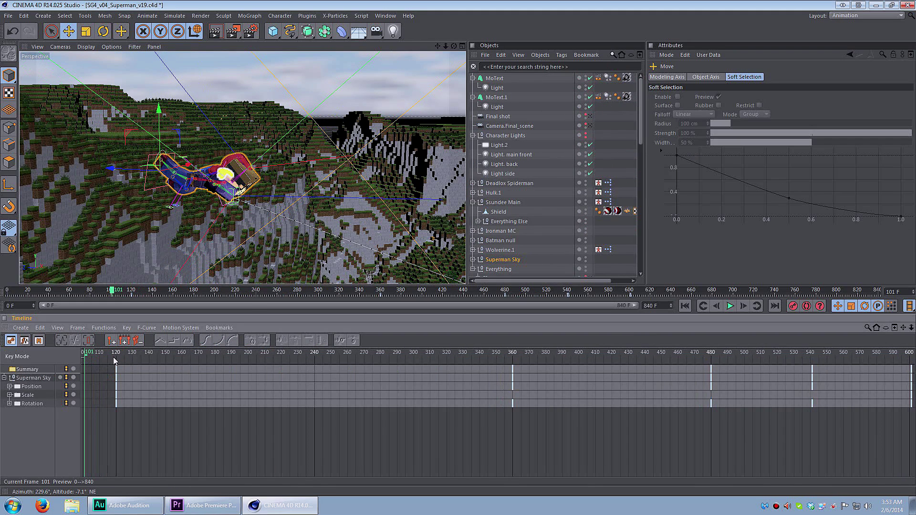
{"action": "left_click", "coordinate": [117, 357]}
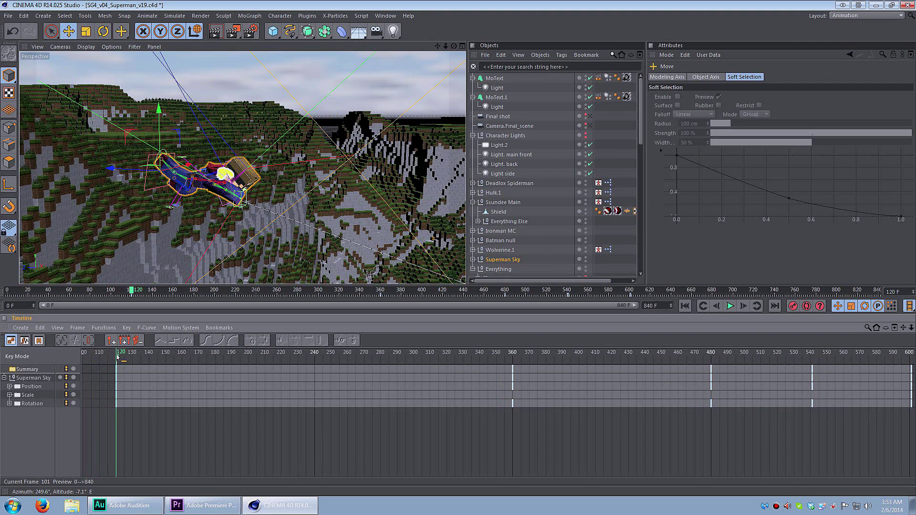
{"action": "left_click", "coordinate": [806, 306]}
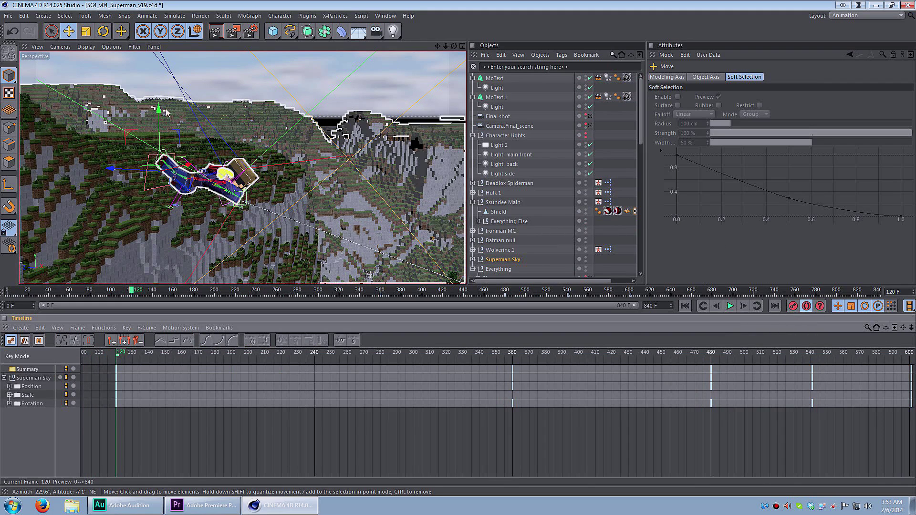
{"action": "left_click_drag", "start_coordinate": [161, 114], "coordinate": [159, 62]}
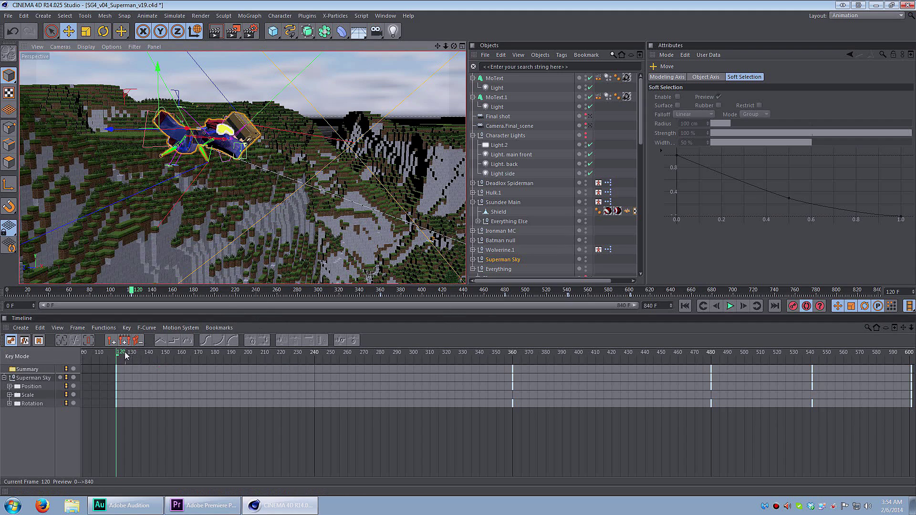
- Examine Superman Sky's flight over the landscape by scrubbing from frame 120 to frame 297
{"action": "left_click_drag", "start_coordinate": [127, 355], "coordinate": [168, 359]}
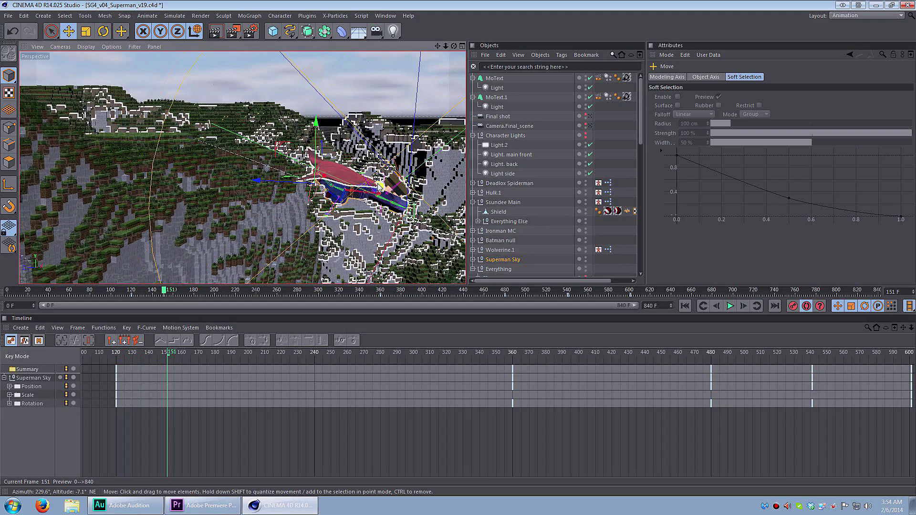
{"action": "scroll", "coordinate": [380, 188], "scroll_direction": "down", "scroll_amount": 6}
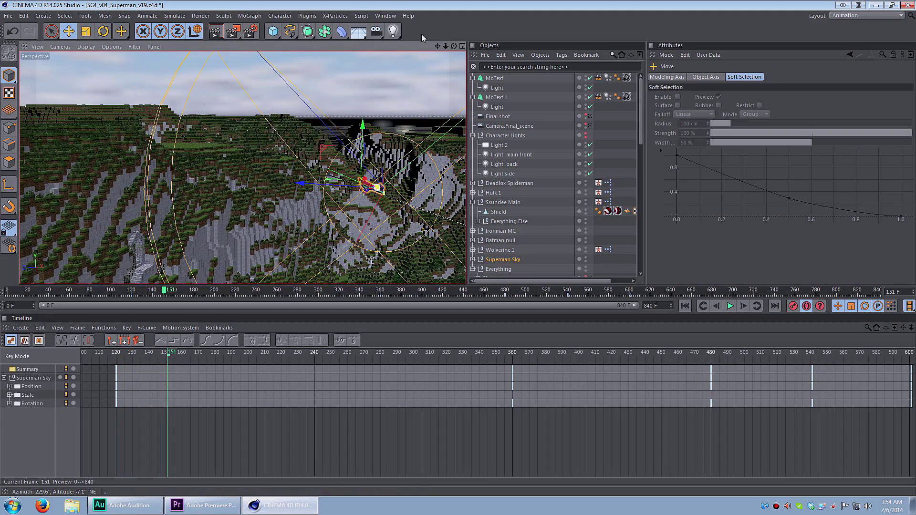
{"action": "left_click_drag", "start_coordinate": [436, 46], "coordinate": [438, 47]}
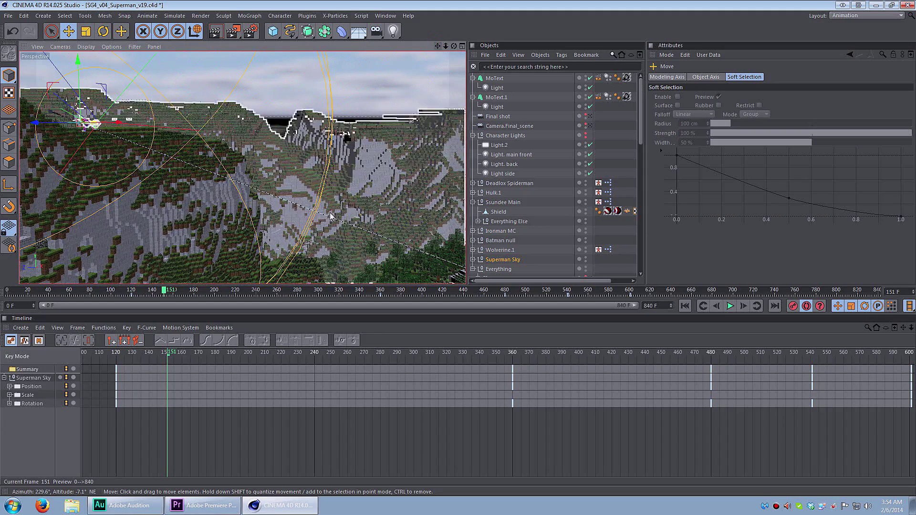
{"action": "scroll", "coordinate": [328, 213], "scroll_direction": "down", "scroll_amount": 7}
{"action": "left_click_drag", "start_coordinate": [174, 356], "coordinate": [409, 362]}
{"action": "left_click_drag", "start_coordinate": [437, 49], "coordinate": [243, 167]}
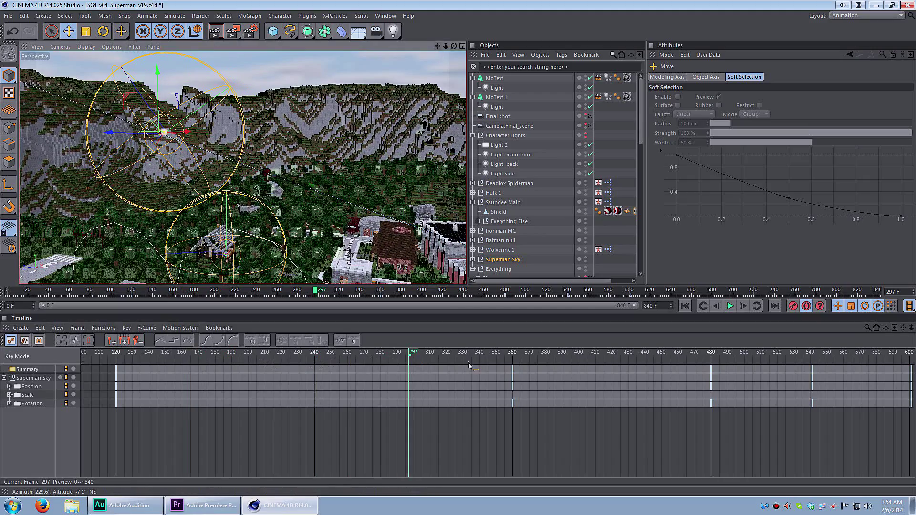
{"action": "left_click_drag", "start_coordinate": [423, 355], "coordinate": [386, 355]}
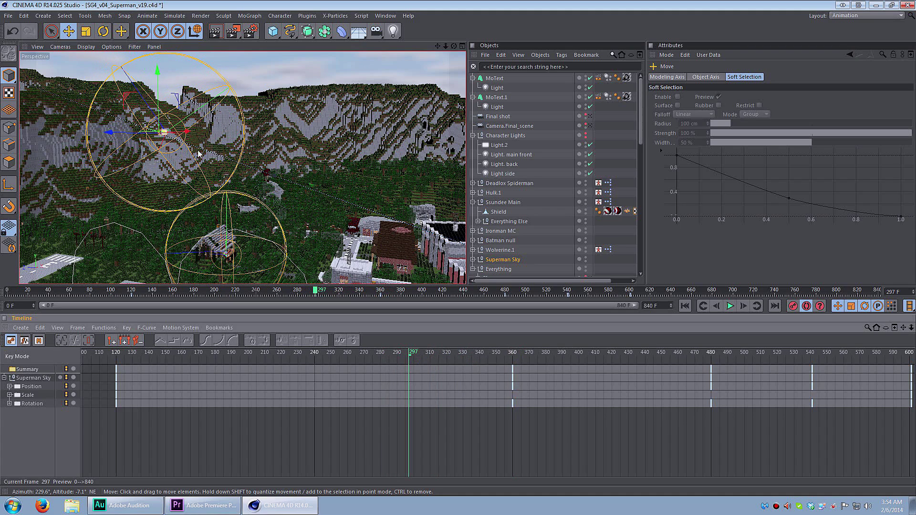